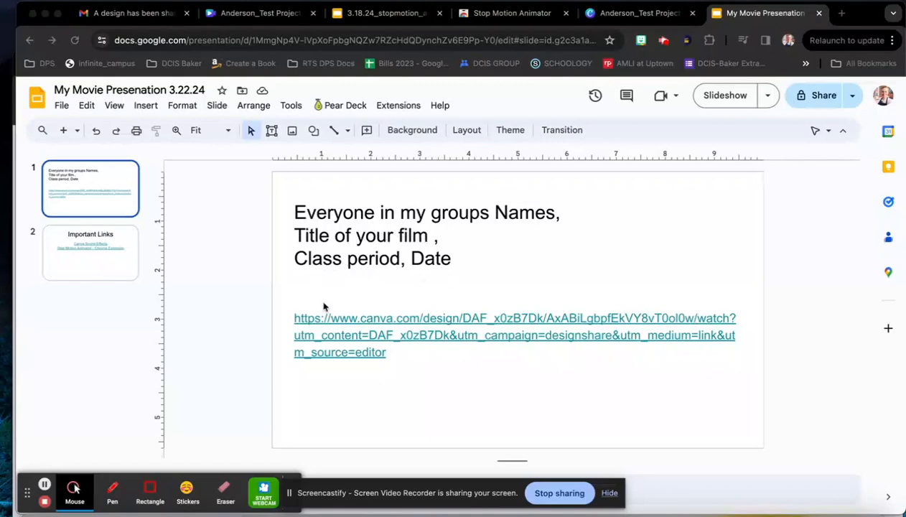
Replace the Canva link in the first slide's lower text box with the word "text"
click(391, 352)
drag(391, 352, 270, 317)
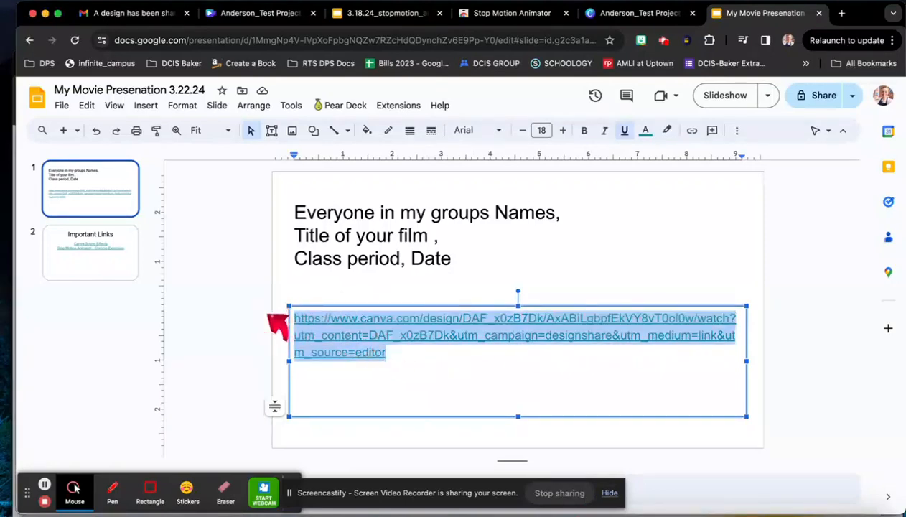
key(BackSpace)
text(te)
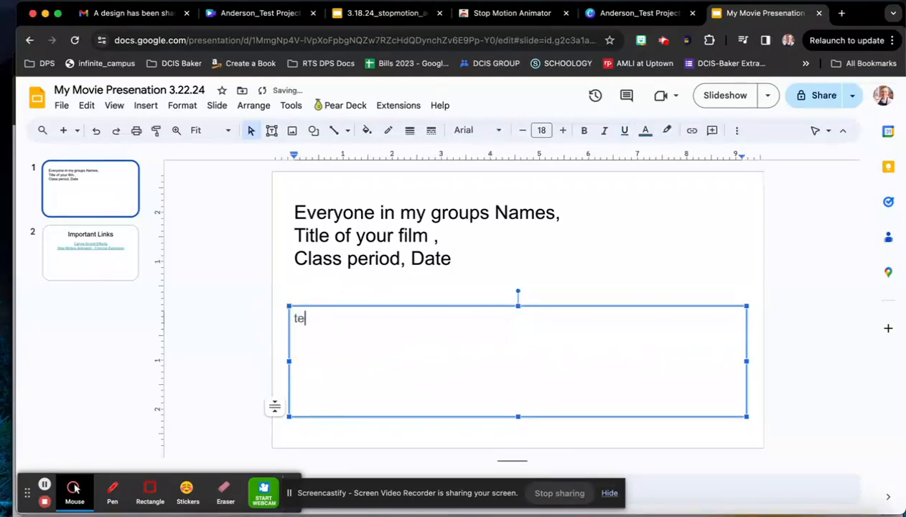
text(xt)
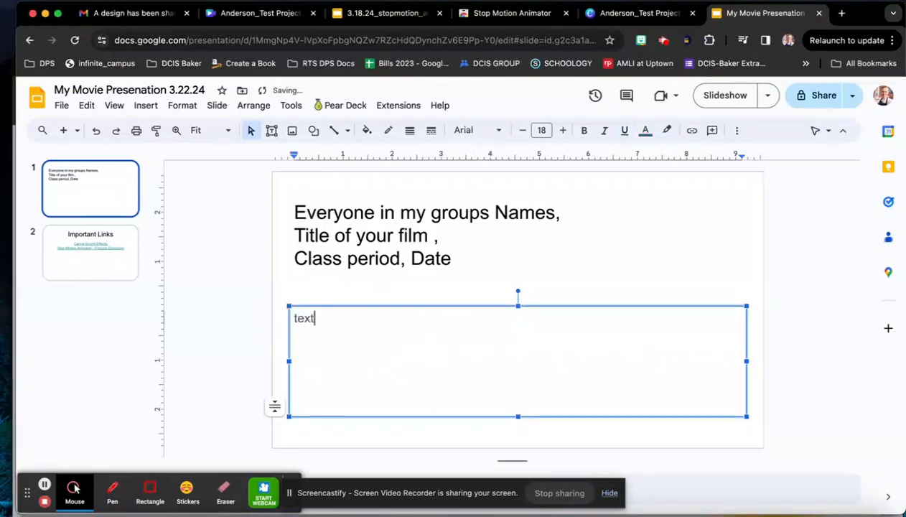
Open the Stop Motion Animator Chrome extension link on the Important Links slide and look over its store page
click(79, 271)
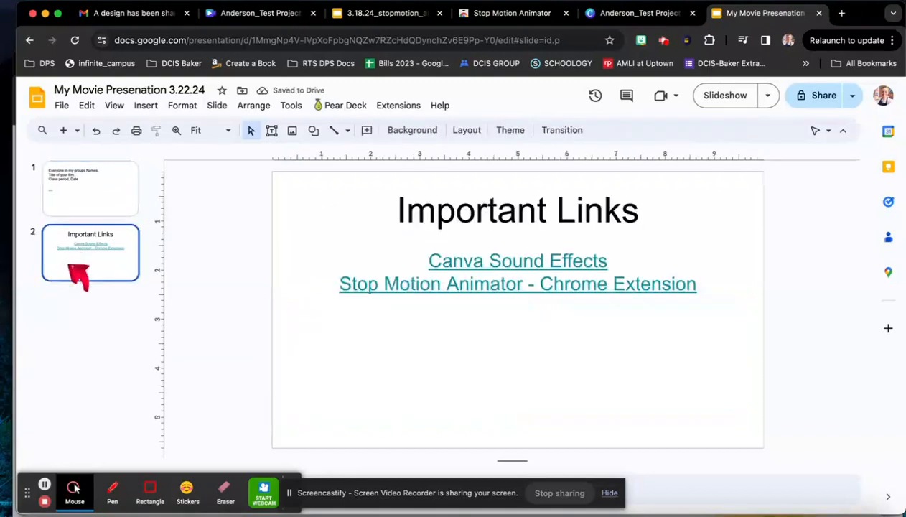
click(468, 287)
click(446, 323)
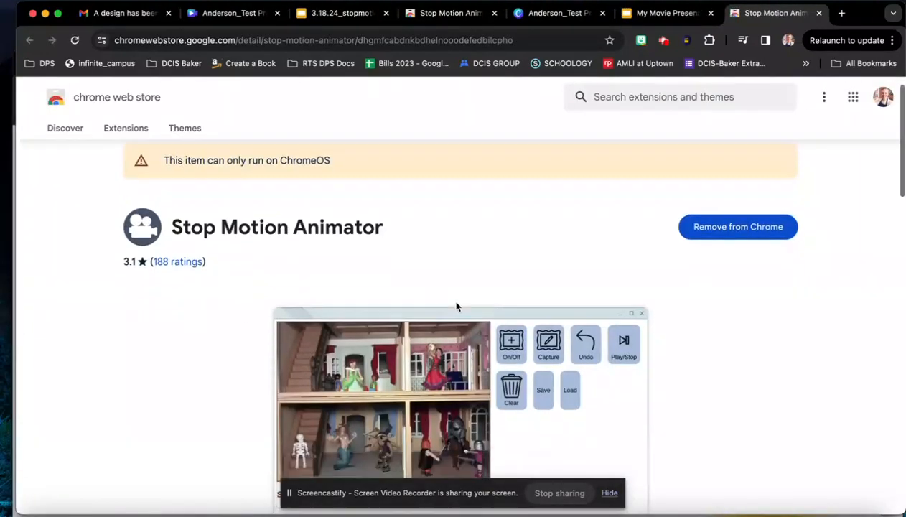
scroll(457, 306, down, 3)
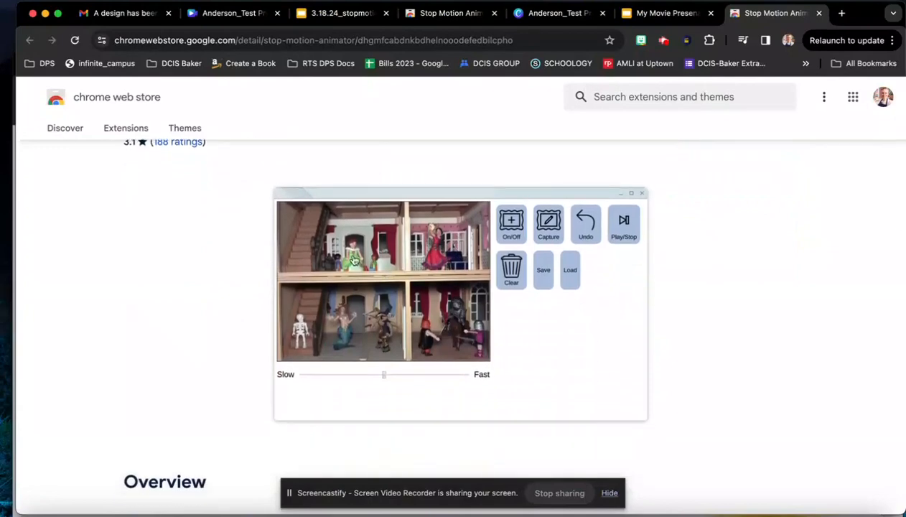
scroll(431, 327, up, 3)
scroll(434, 329, up, 1)
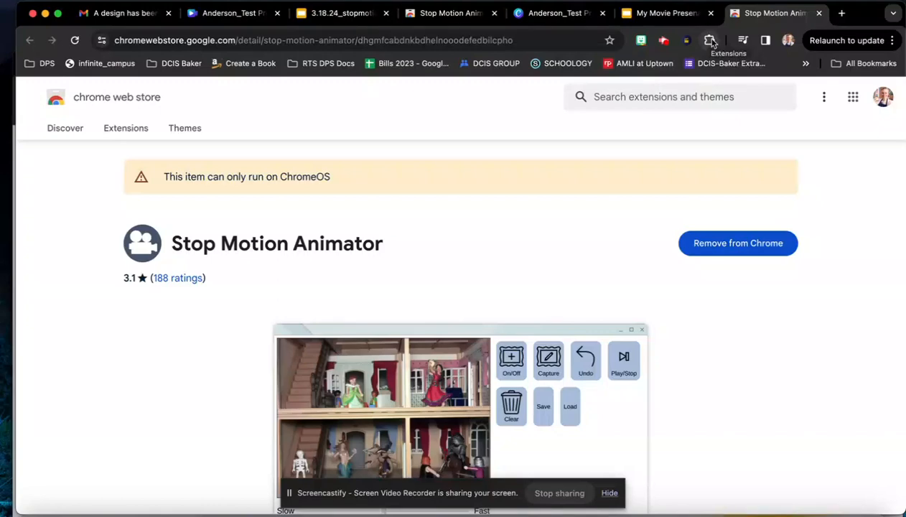
Launch the installed Stop Motion Animator extension and turn its webcam feed off
click(710, 41)
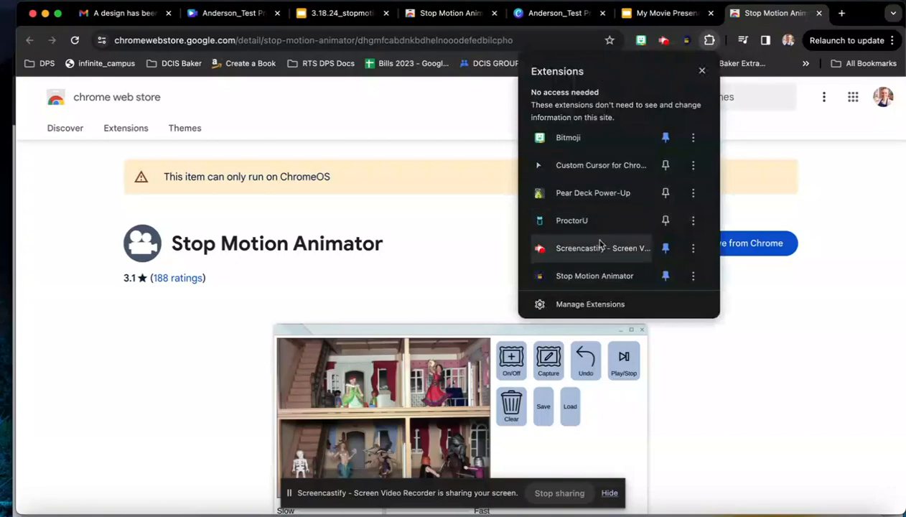
click(595, 280)
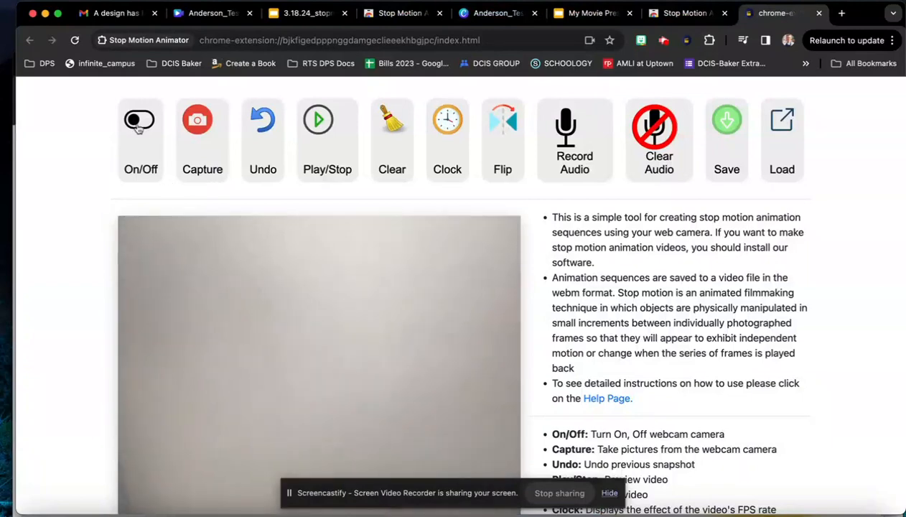
click(142, 123)
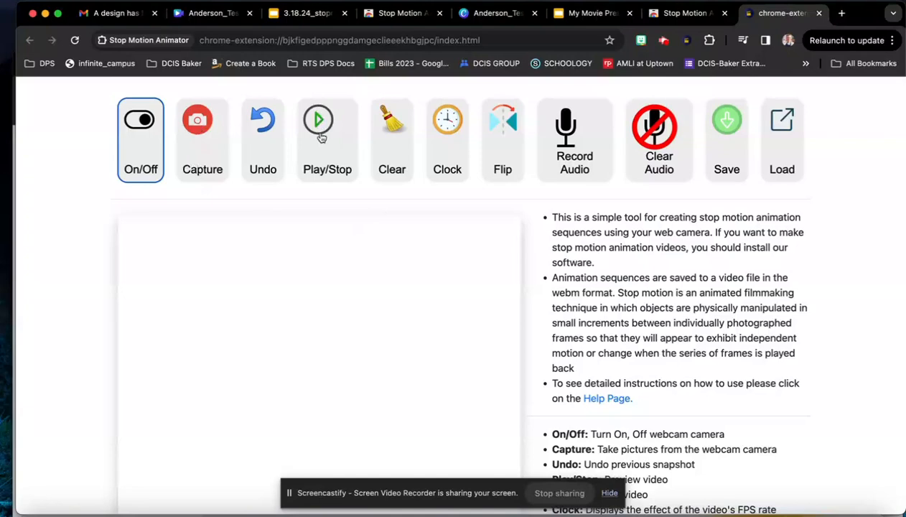
Set the animation's playback speed to 6.0 FPS and look over the tool's controls
scroll(610, 336, down, 2)
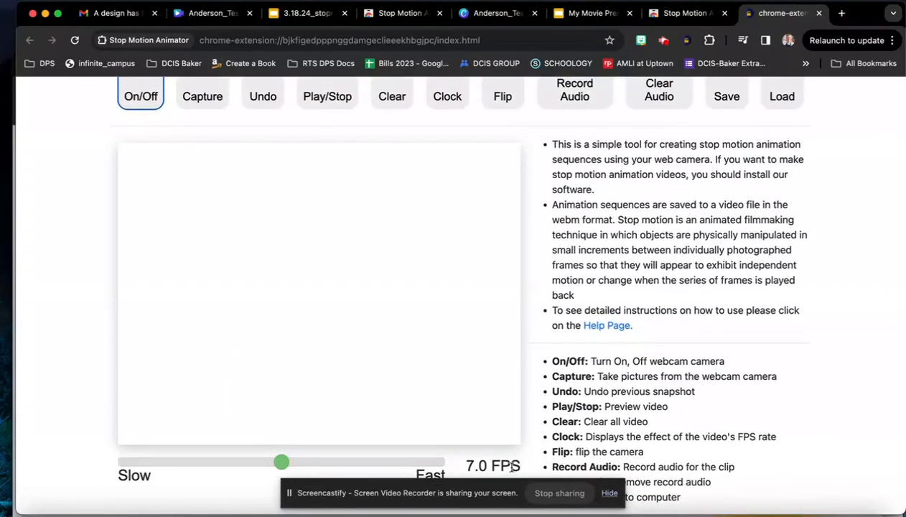
click(612, 495)
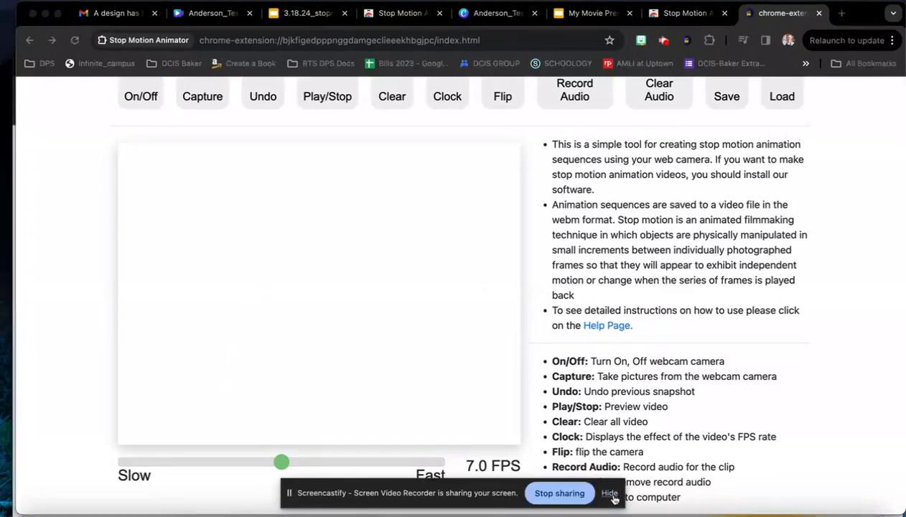
click(610, 495)
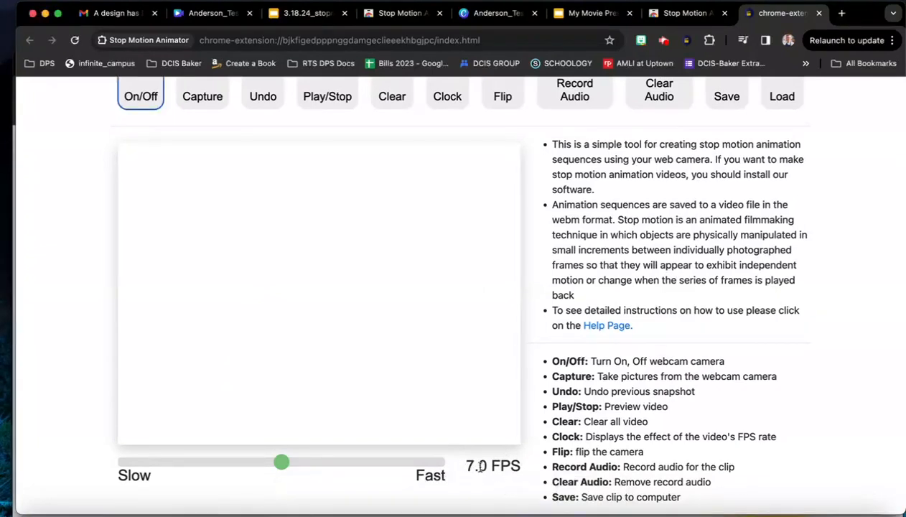
click(280, 464)
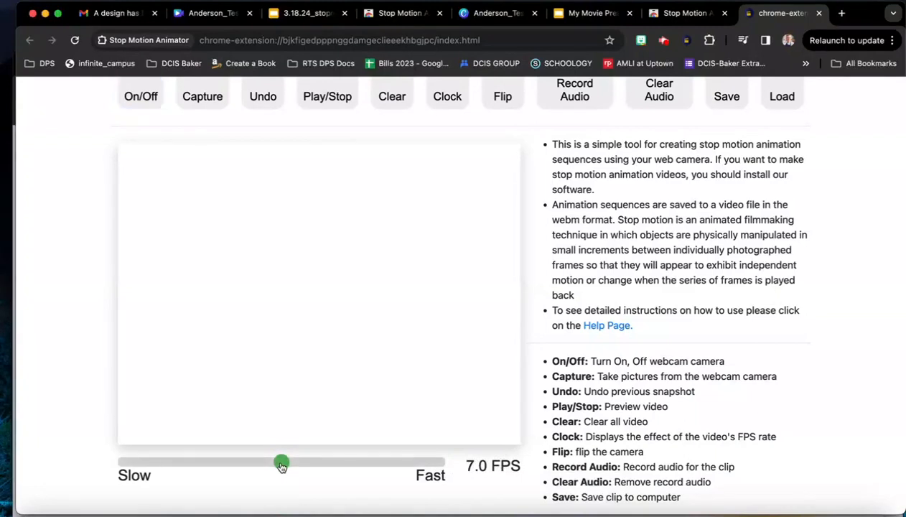
drag(279, 467, 255, 461)
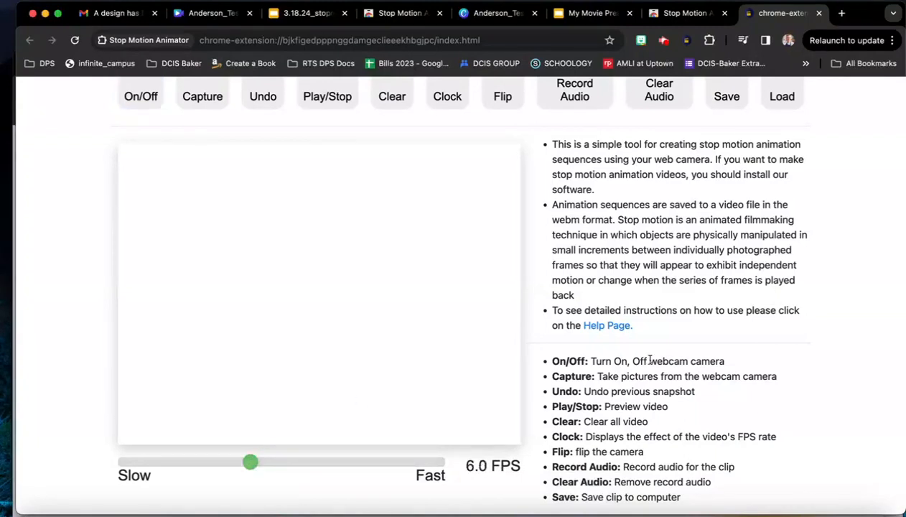
scroll(650, 361, up, 2)
scroll(650, 360, down, 2)
scroll(650, 360, up, 2)
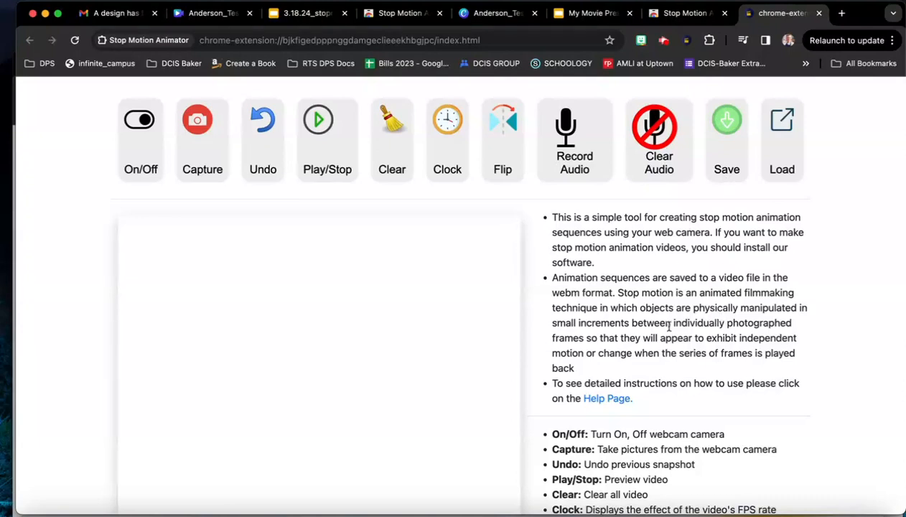
Follow the Canva Sound Effects link in the presentation and start a new Canva video design for adding sound effects
click(599, 19)
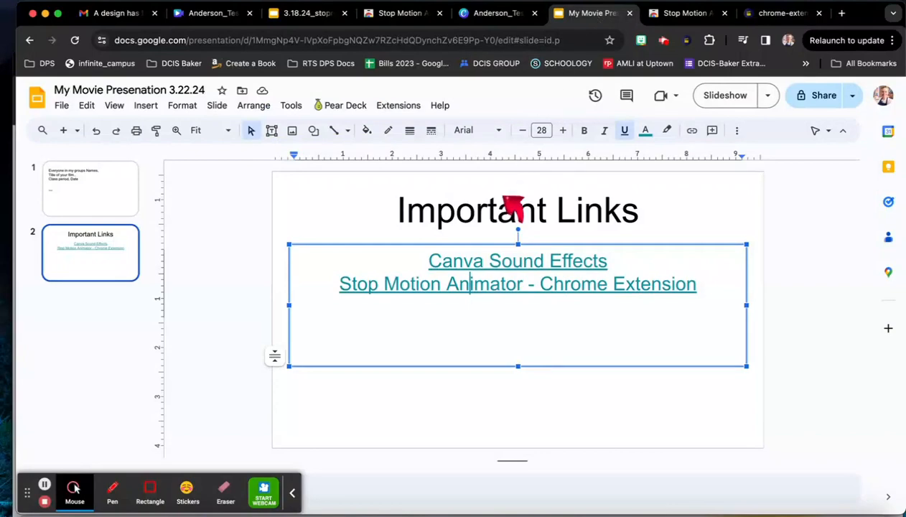
click(495, 261)
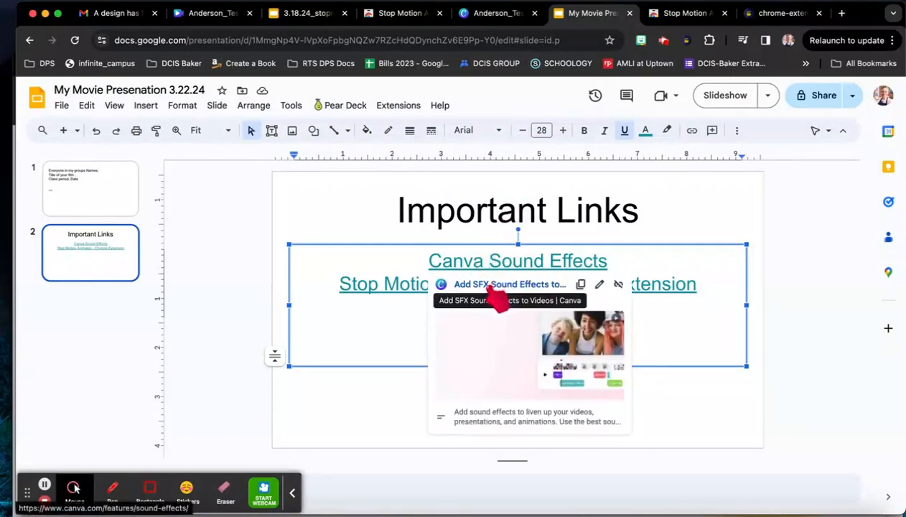
click(493, 287)
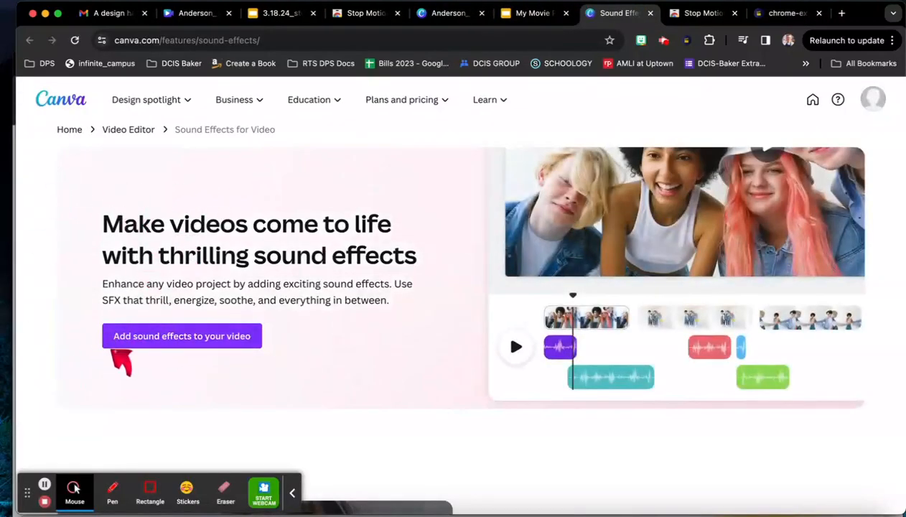
click(162, 339)
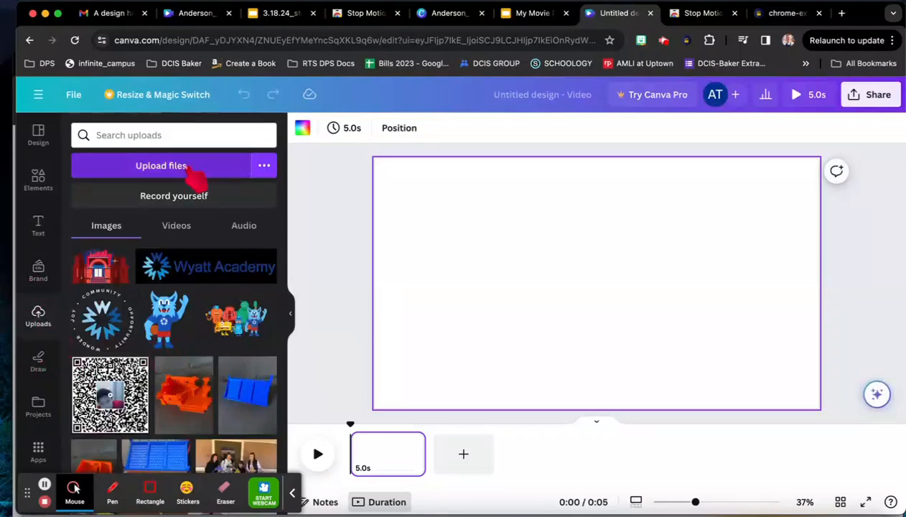
Upload My_Stop_Motion_Movie(1).MOV from the Downloads folder to the design's media
click(196, 172)
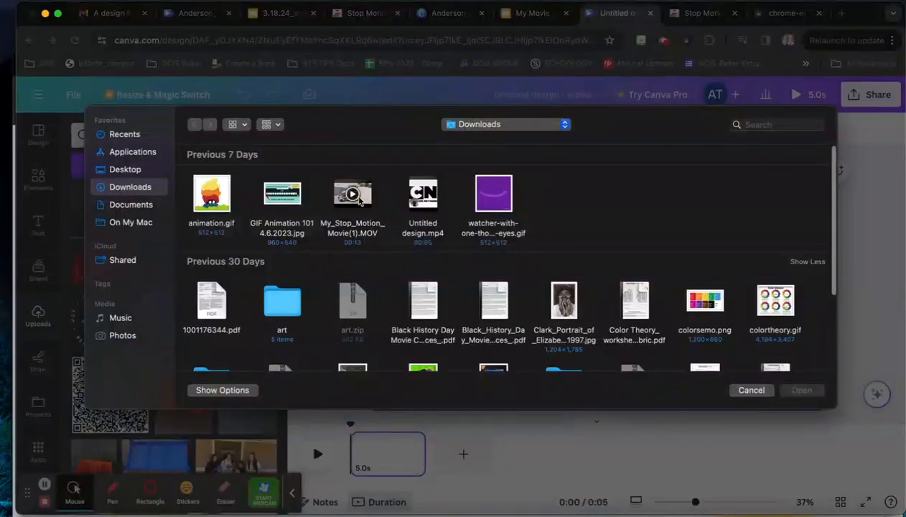
click(361, 202)
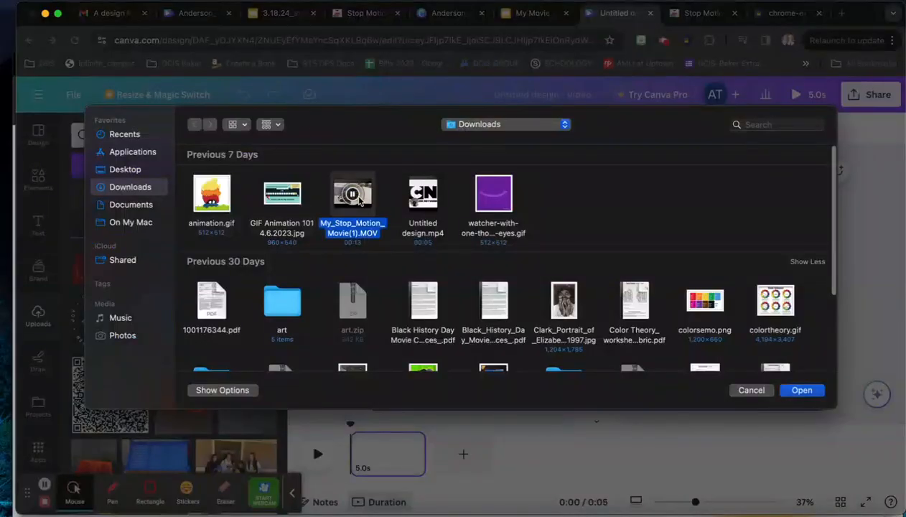
click(802, 391)
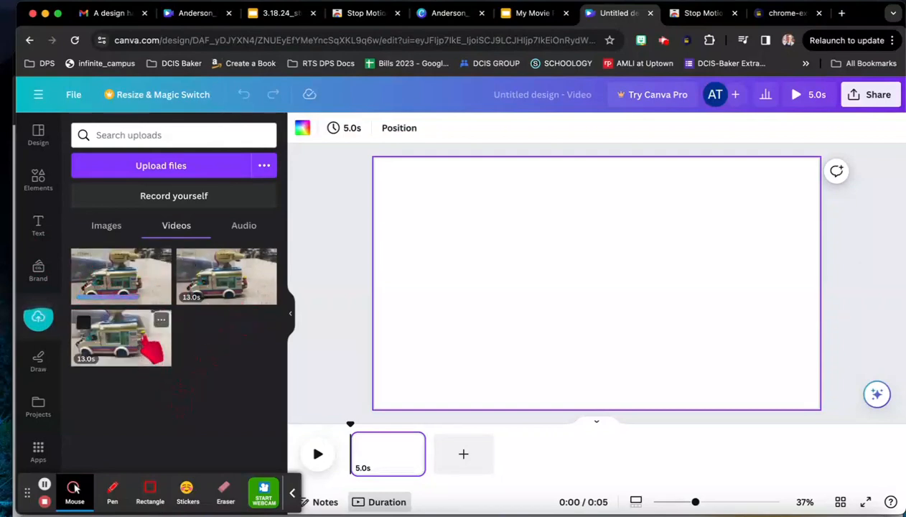
Place an uploaded 13-second stop-motion clip on the blank page and enlarge it to cover the whole canvas
drag(148, 338, 525, 210)
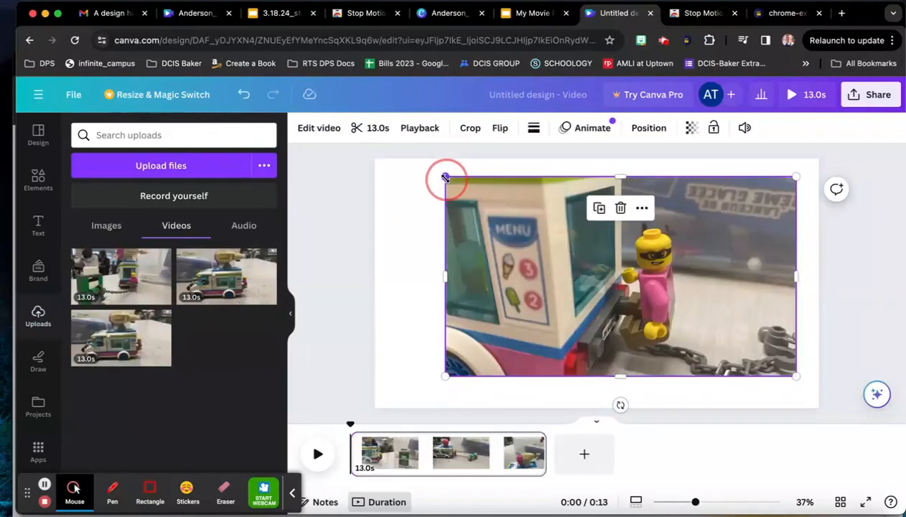
drag(446, 177, 394, 150)
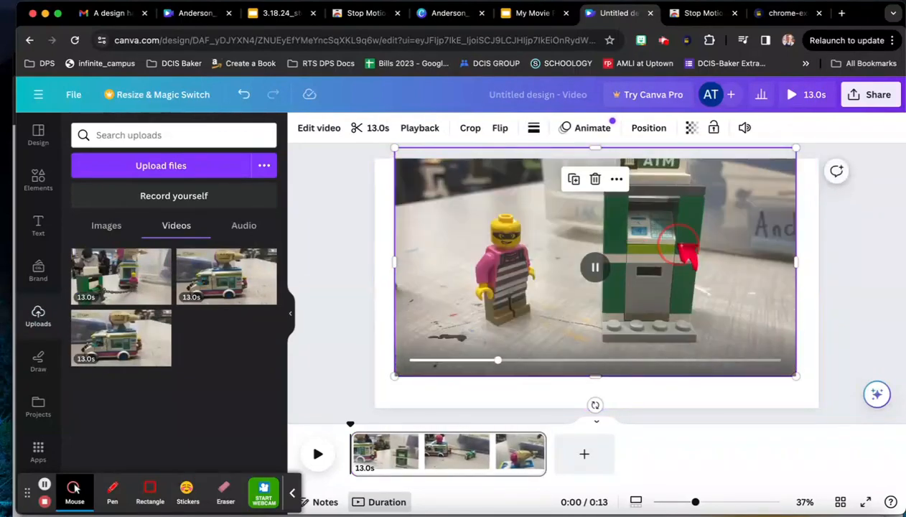
drag(682, 248, 653, 259)
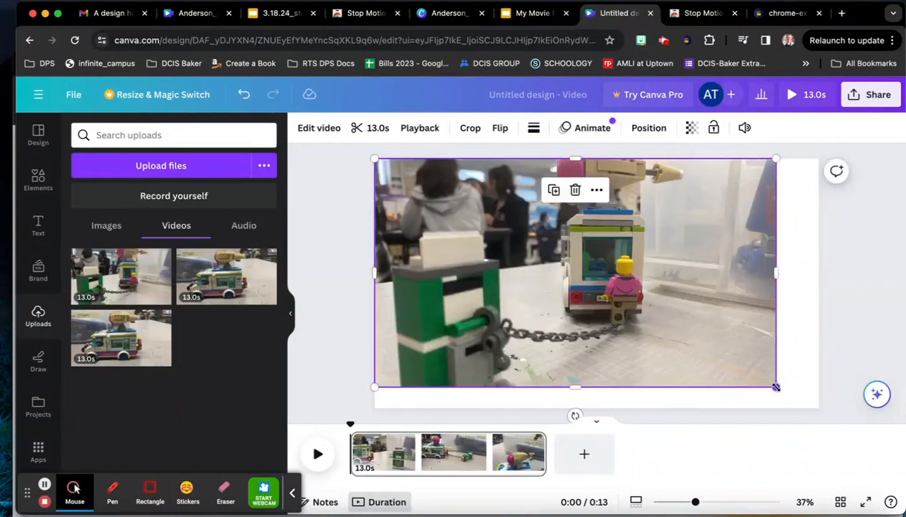
drag(775, 387, 818, 405)
drag(748, 352, 752, 349)
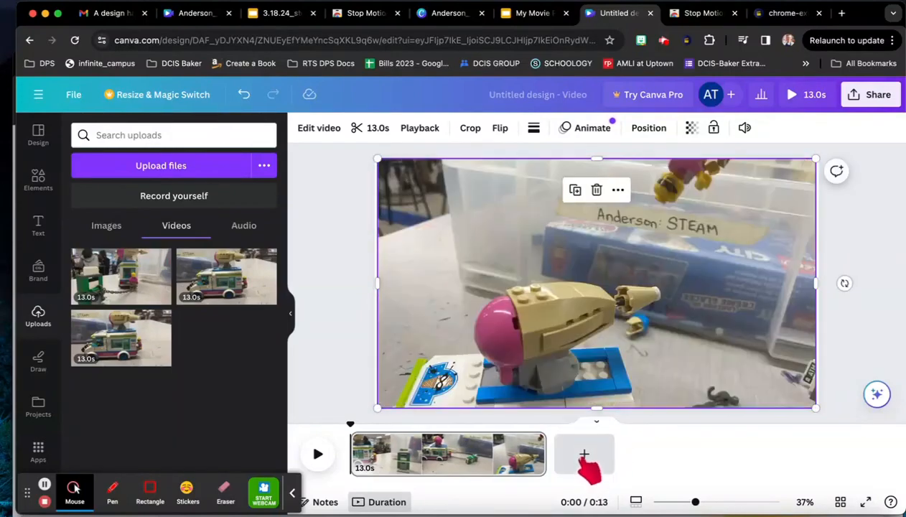
Add a blank page to the timeline, try it in front of the movie clip, and return it behind the clip
click(585, 457)
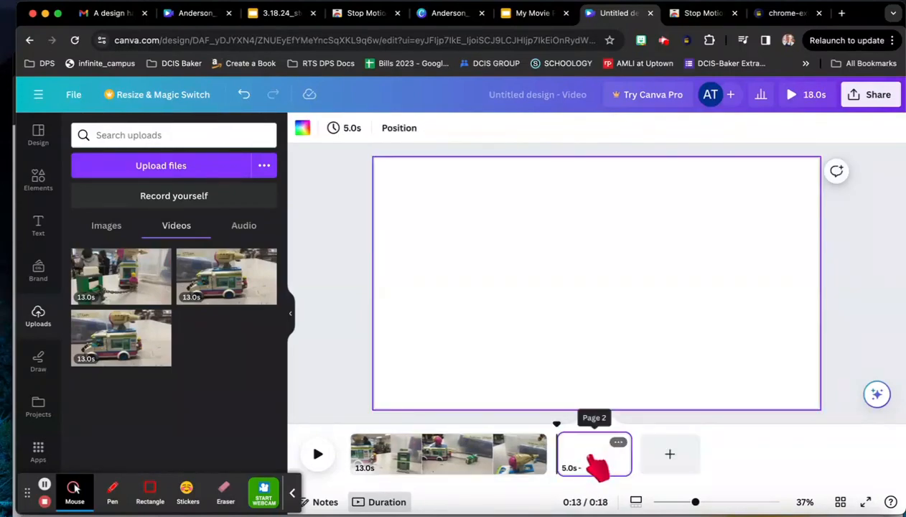
drag(578, 454, 616, 448)
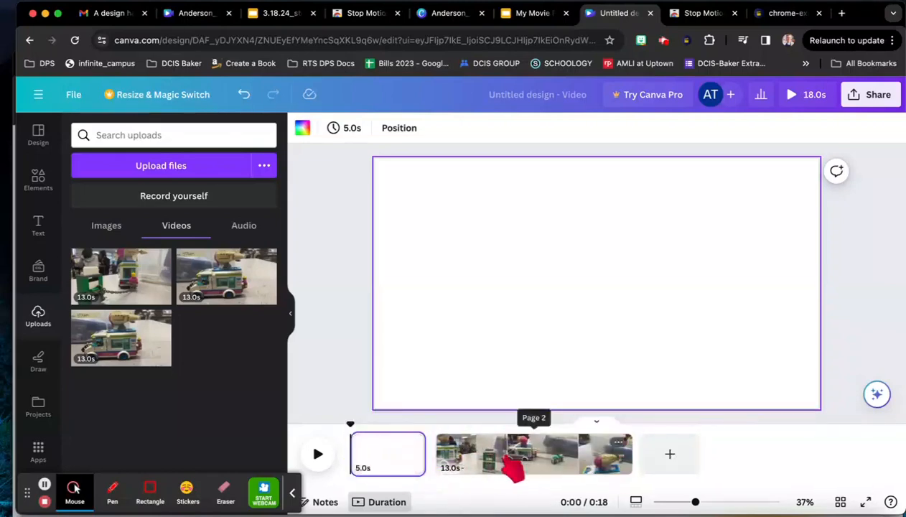
drag(488, 457, 381, 456)
right_click(466, 458)
click(463, 458)
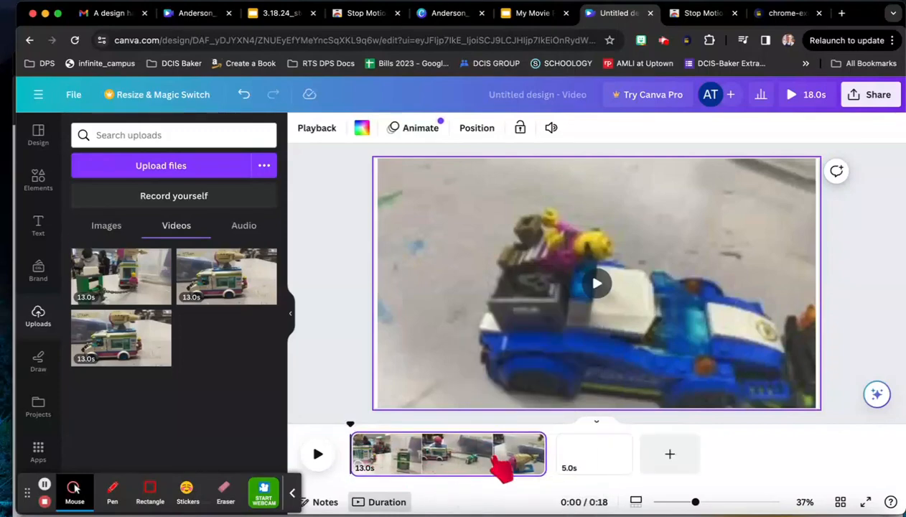
Search the elements for "police siren", show all audio results, and add Police Siren 4 to the timeline
click(43, 180)
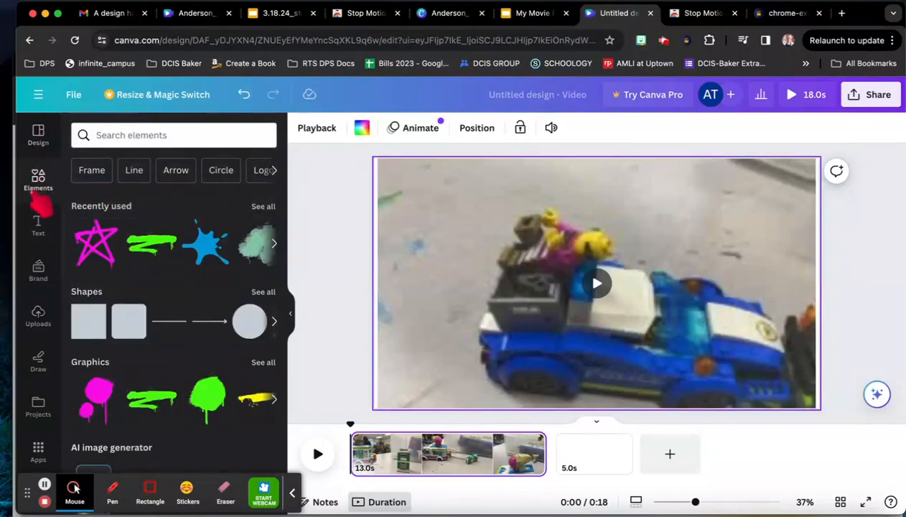
click(117, 134)
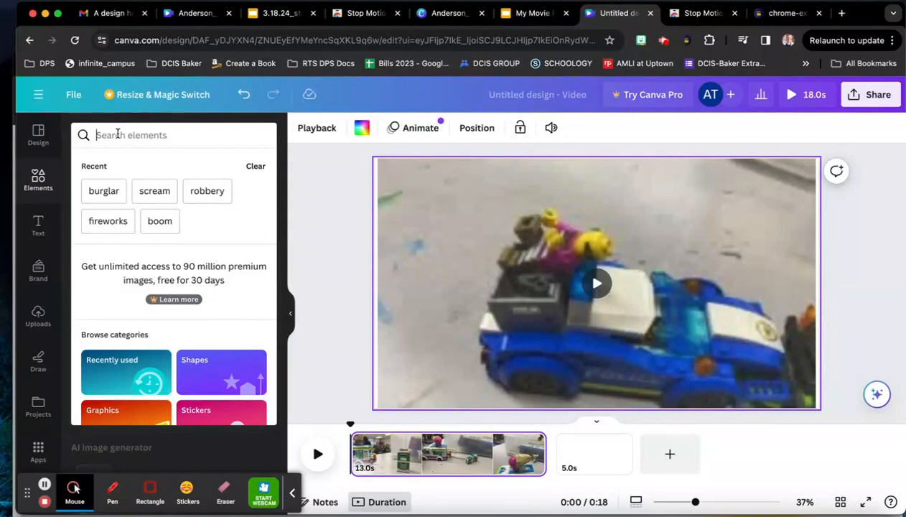
text(police siren)
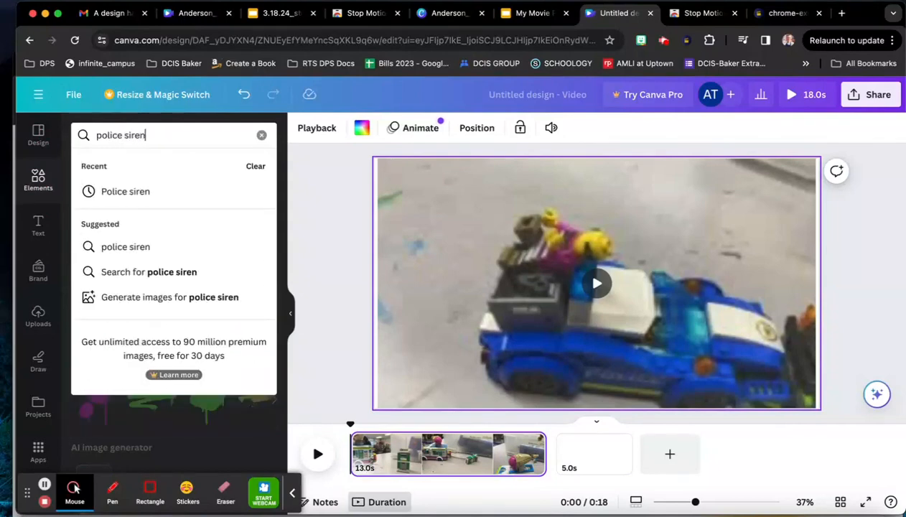
key(Return)
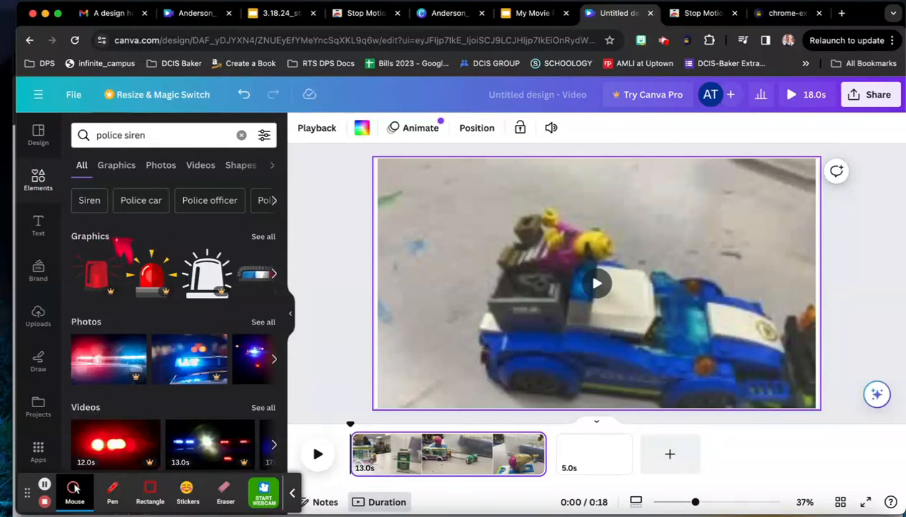
scroll(119, 336, down, 3)
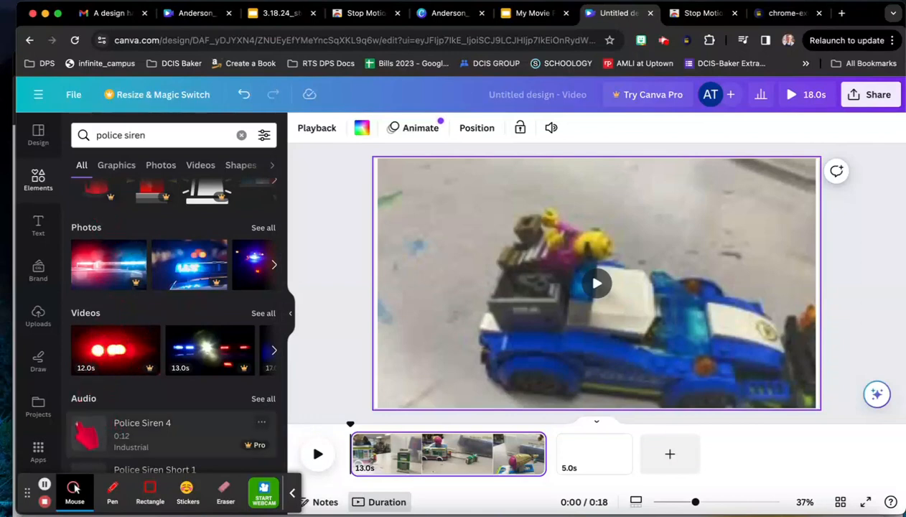
click(266, 400)
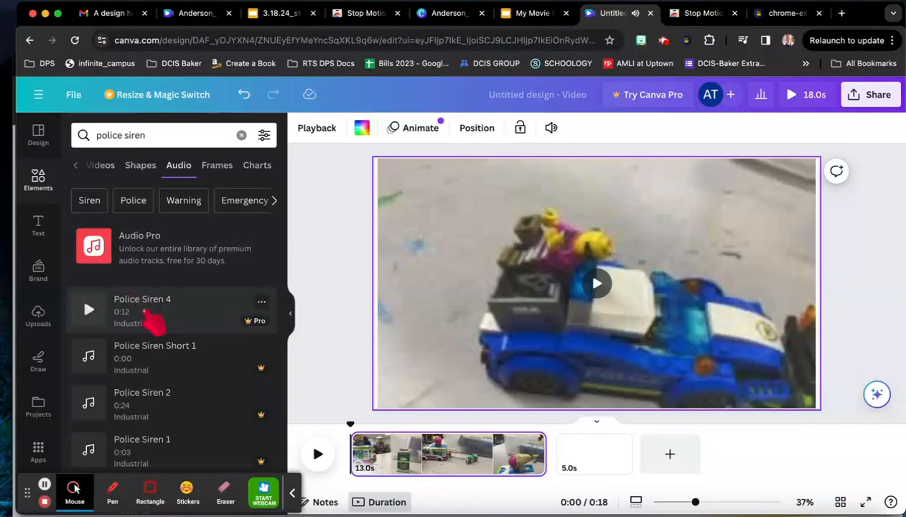
click(147, 314)
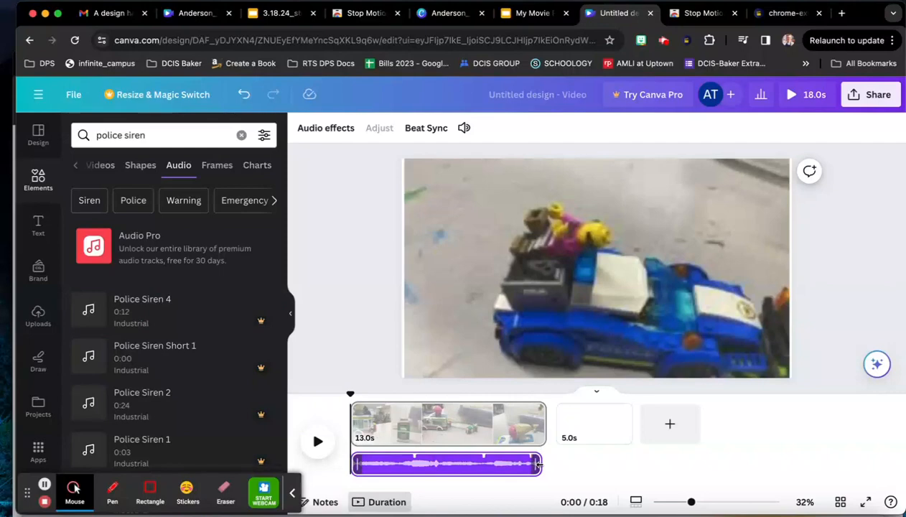
Trim the police siren clip to 2.3 s, move it to start at about 8 s under the movie, and play it back
drag(539, 464, 381, 466)
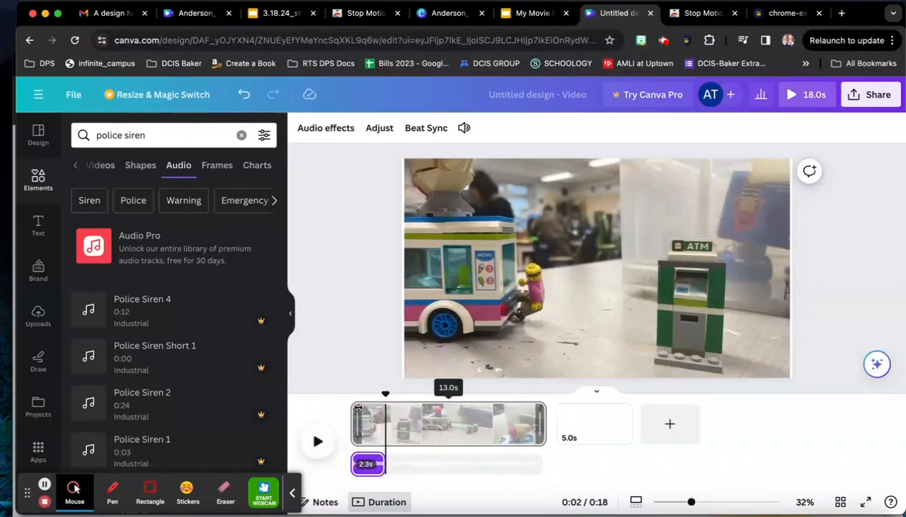
click(369, 465)
drag(368, 464, 494, 464)
click(317, 441)
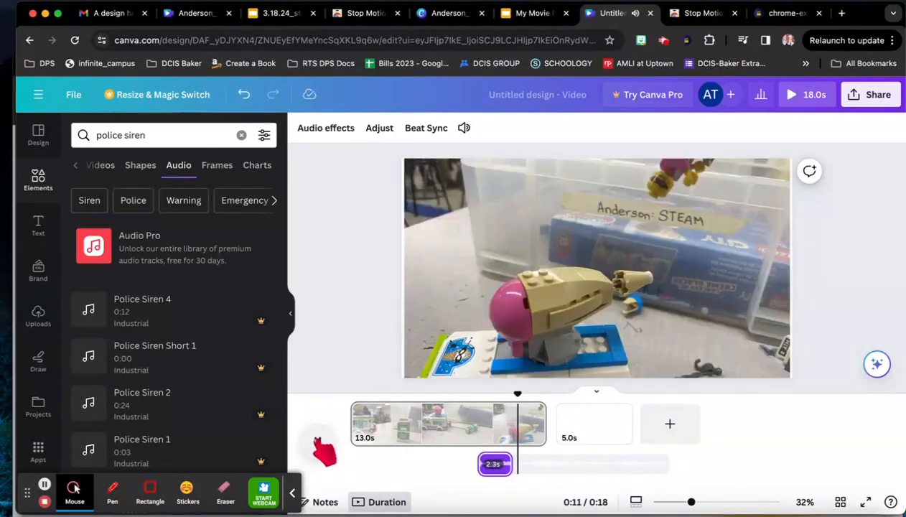
click(318, 441)
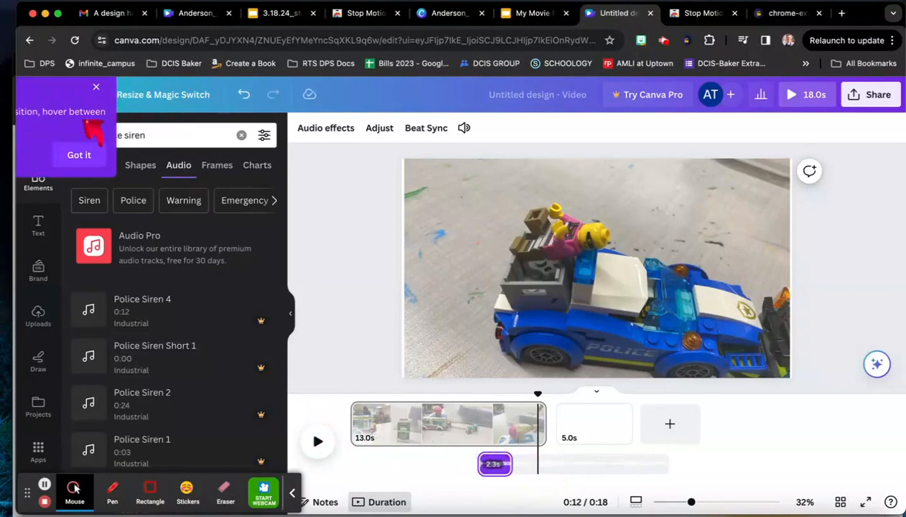
click(79, 156)
Search the audio for "scream" and add Scream Female 3 to the timeline
click(146, 135)
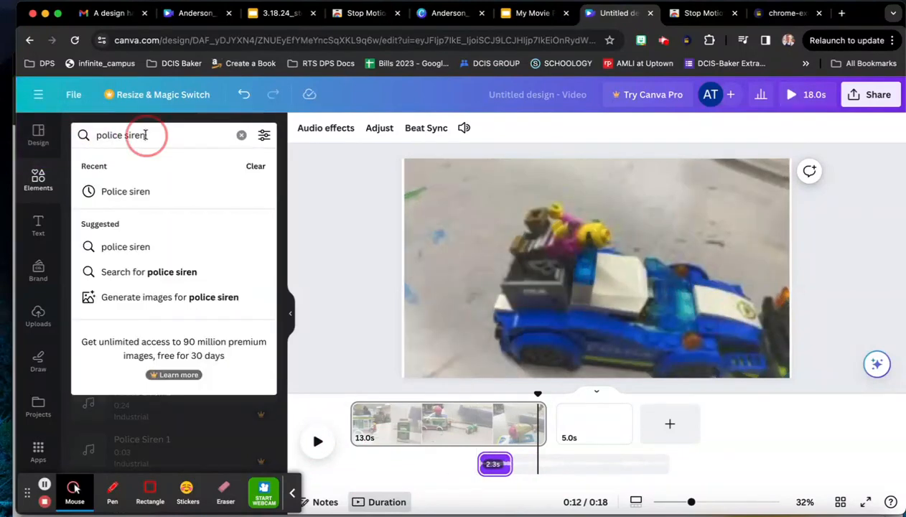
drag(146, 135, 62, 122)
text(scream)
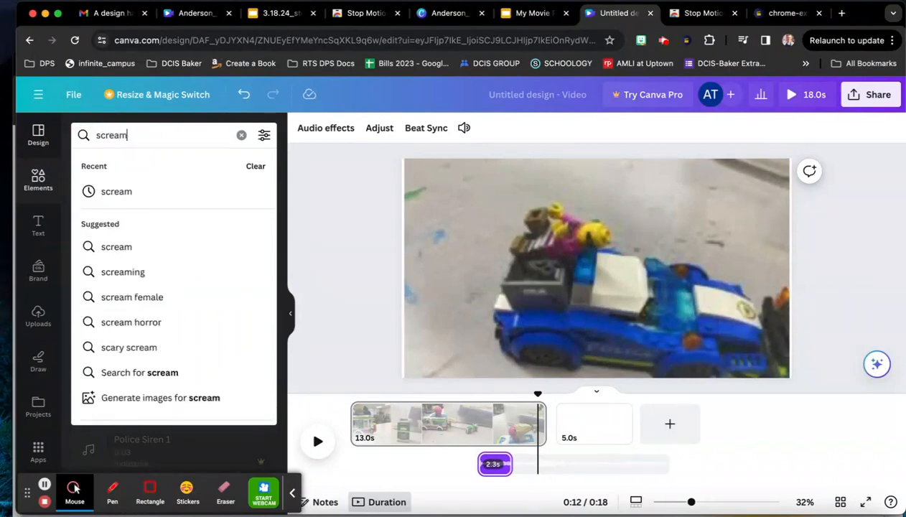
key(Return)
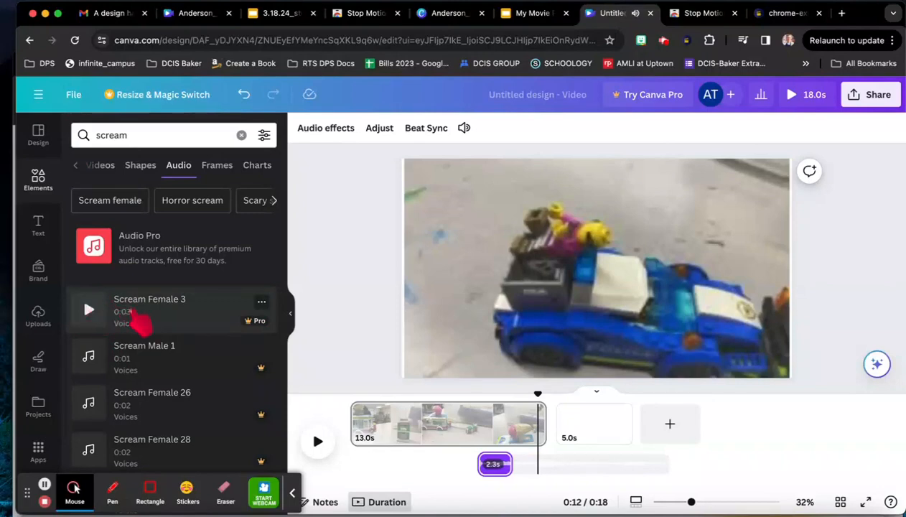
click(141, 323)
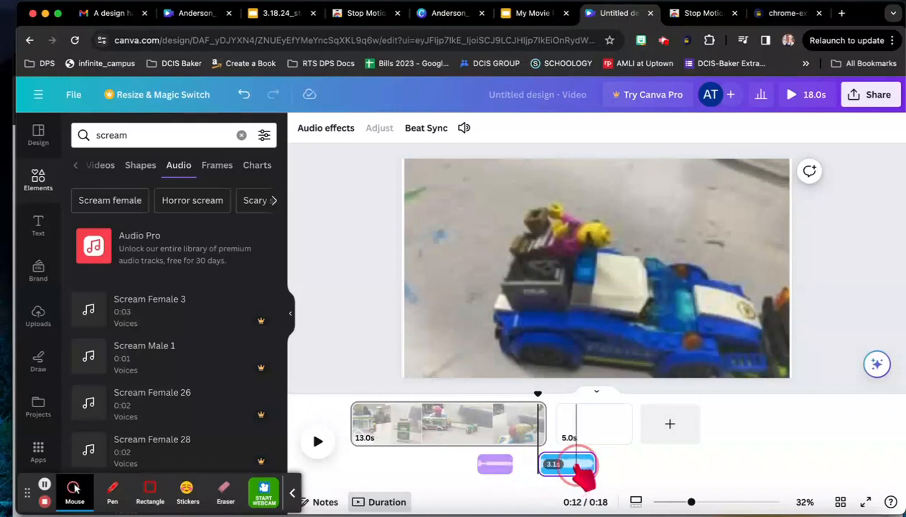
Move the scream clip to overlap the police siren, starting at about 9 s, and play back that section
drag(581, 469, 514, 485)
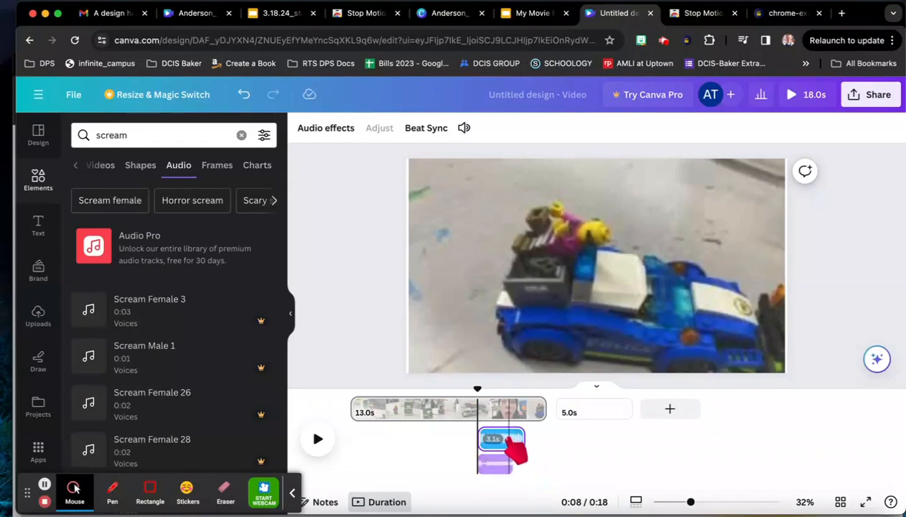
click(507, 438)
drag(511, 444, 525, 448)
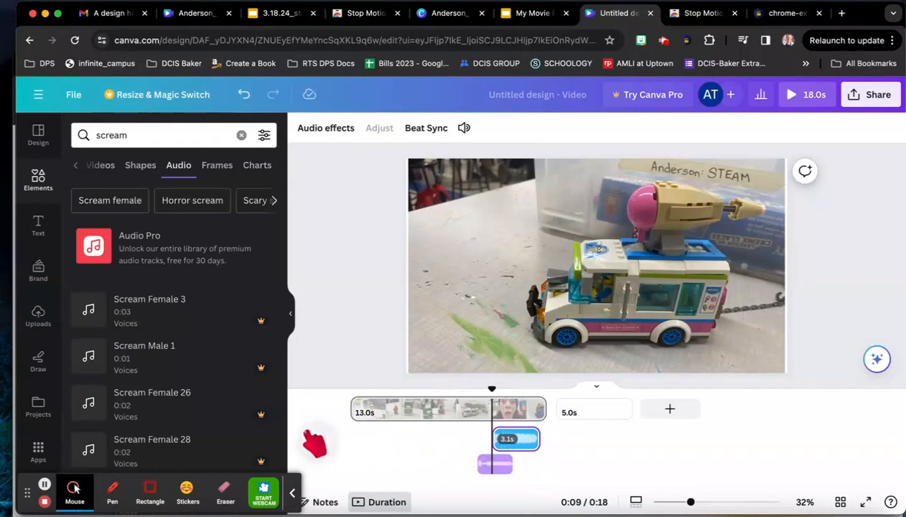
click(317, 440)
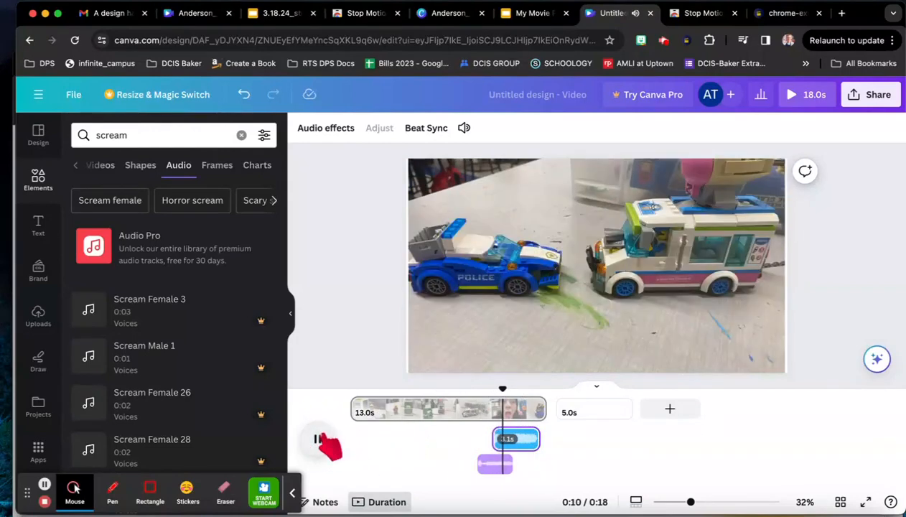
click(319, 440)
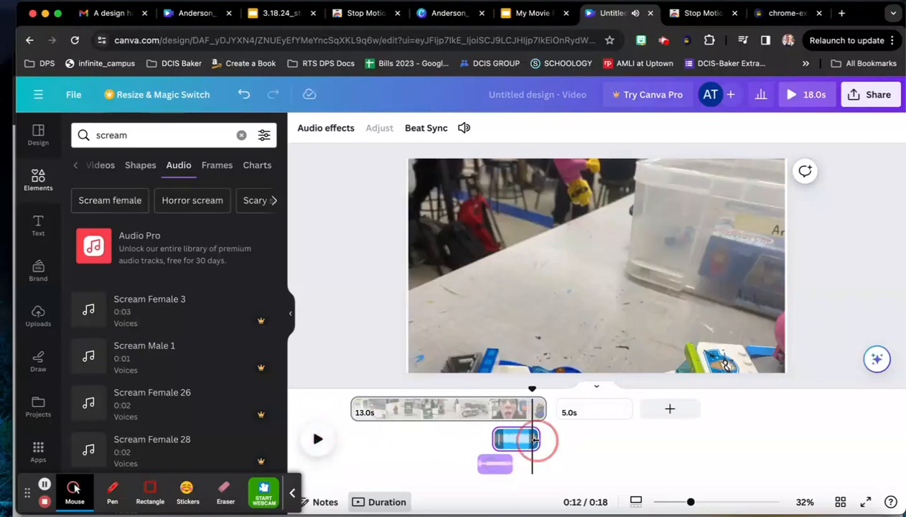
Trim both ends of the scream clip to a length of 2.2 s and check it in playback
drag(535, 439, 502, 441)
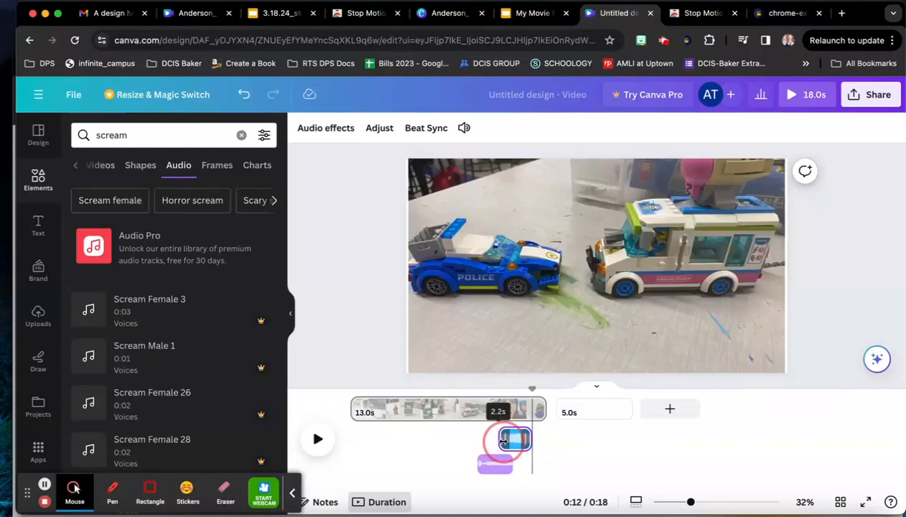
click(318, 438)
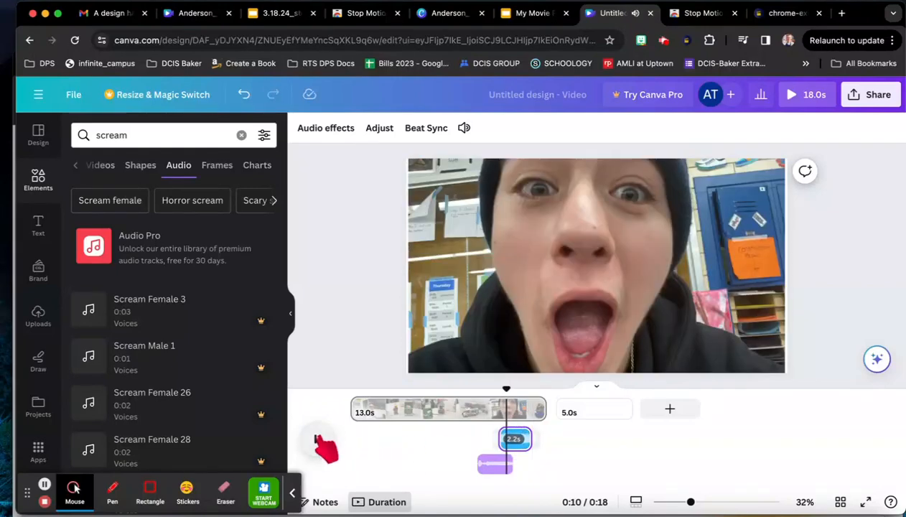
click(318, 440)
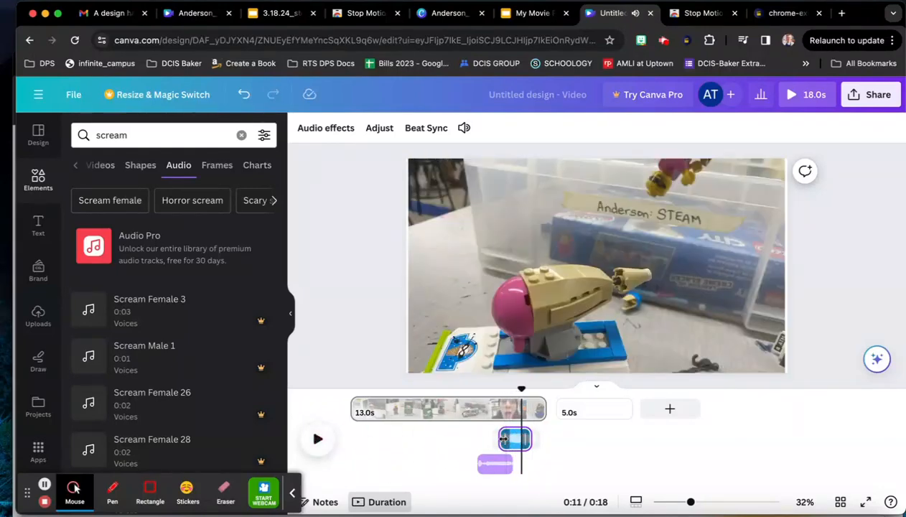
Shift the scream clip to start at 10.0 s, shorten its end slightly, and play back the scream scene
drag(515, 439, 522, 437)
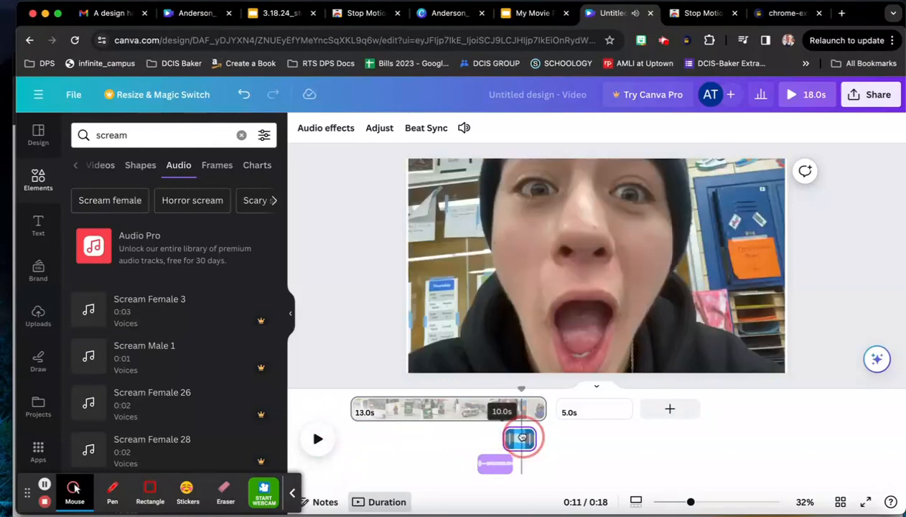
click(319, 440)
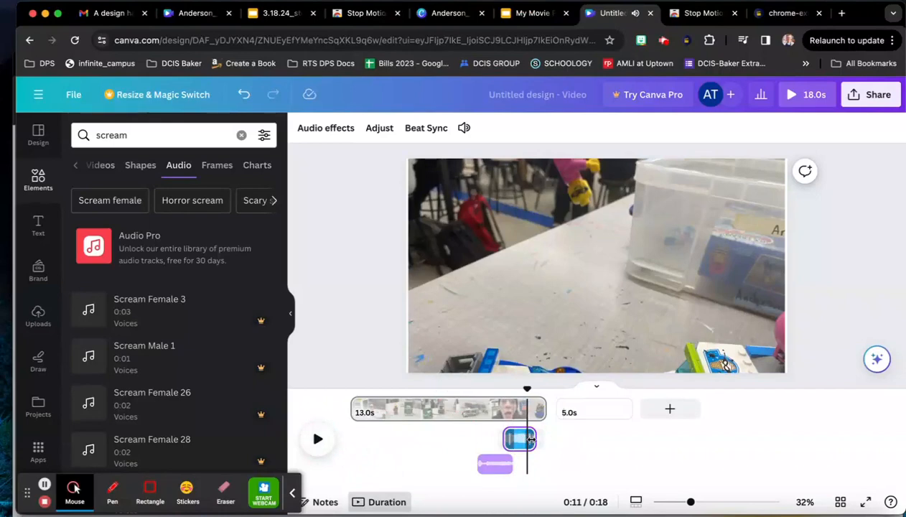
drag(532, 440, 525, 440)
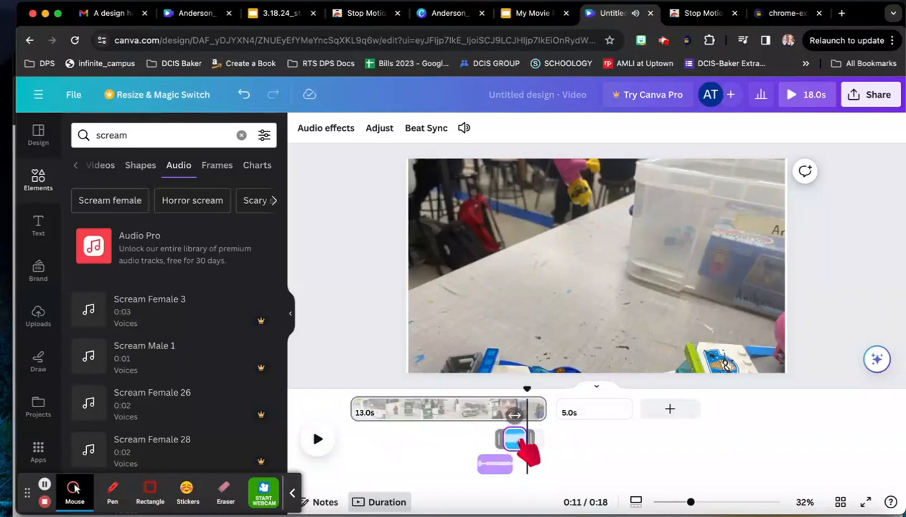
click(318, 439)
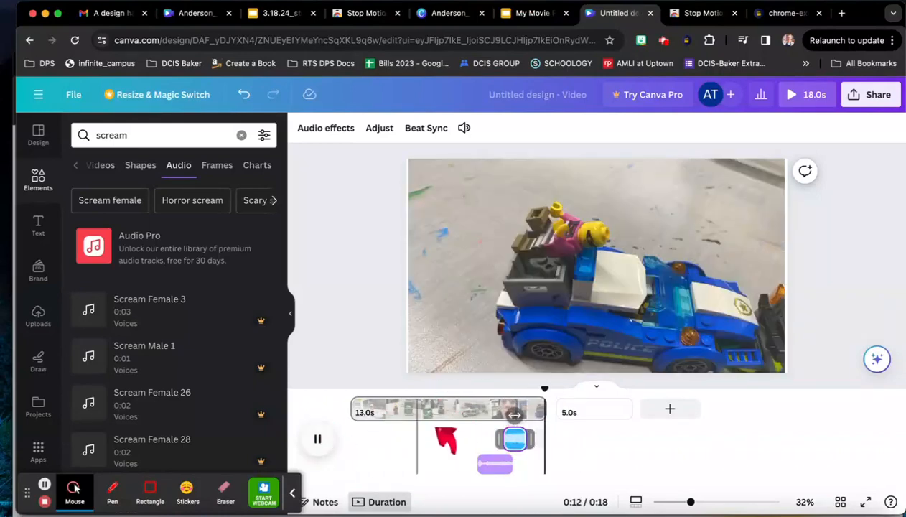
click(461, 420)
click(318, 439)
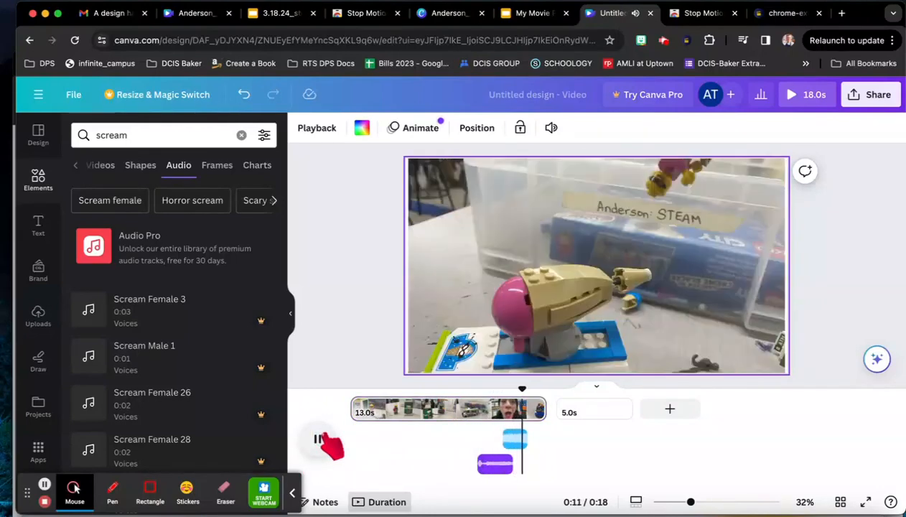
click(320, 439)
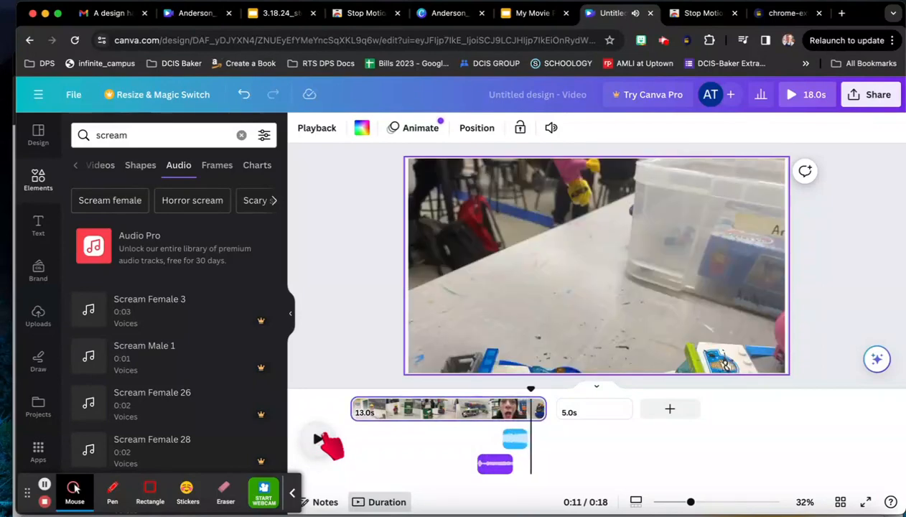
Search the audio for "burglar" and "burglary" and preview the Deep Echo track
click(202, 141)
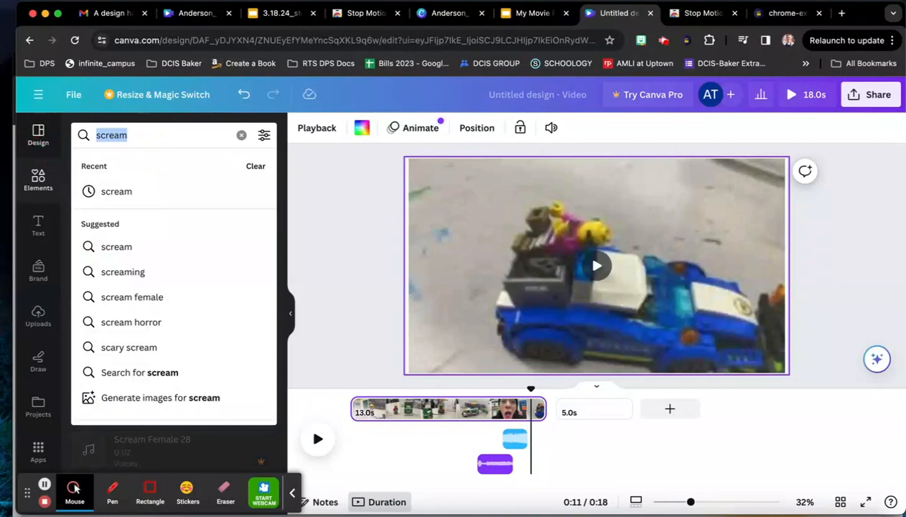
text(burglar)
key(Return)
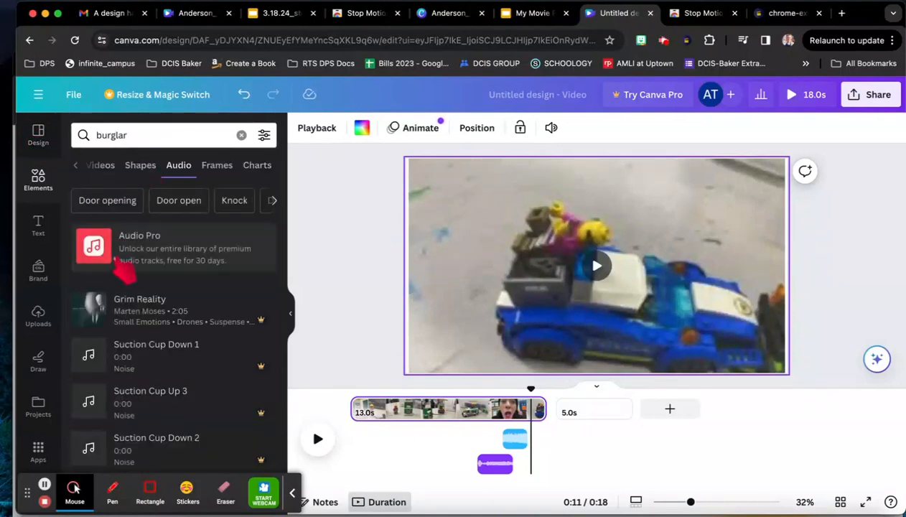
click(142, 136)
text(y)
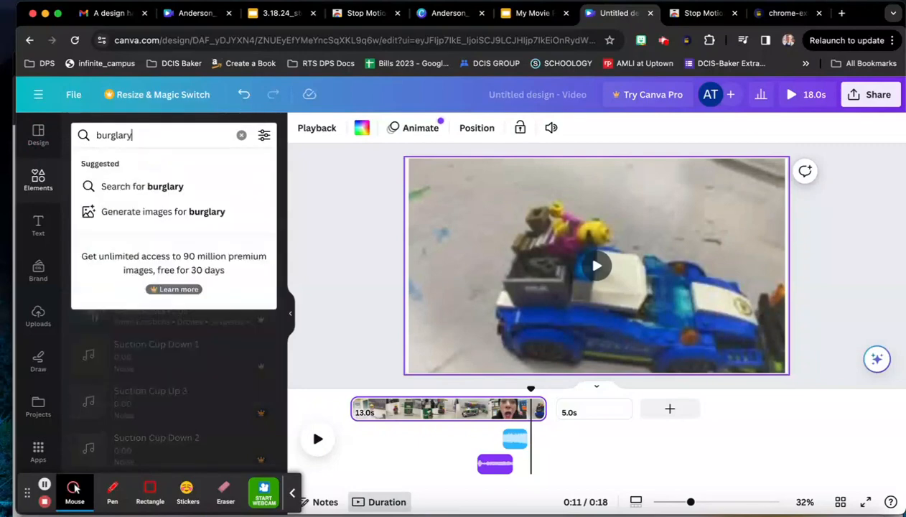
key(Return)
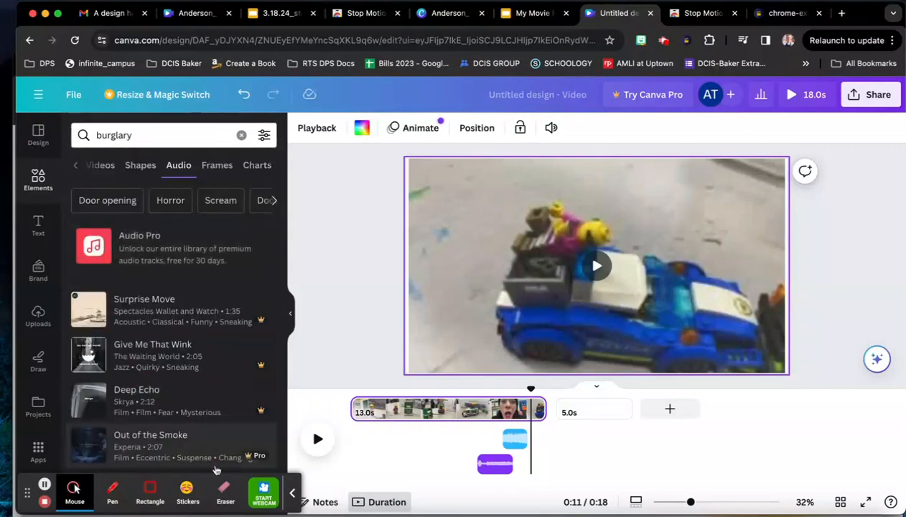
scroll(88, 351, down, 2)
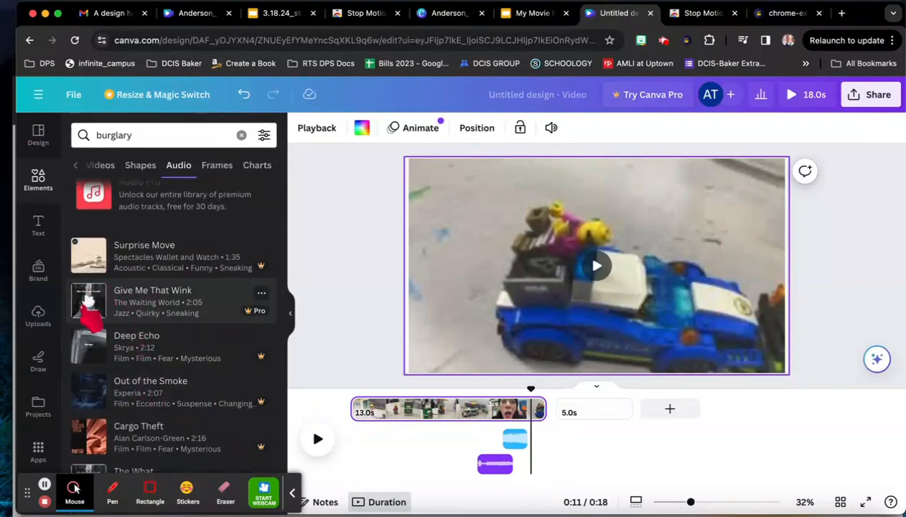
click(90, 345)
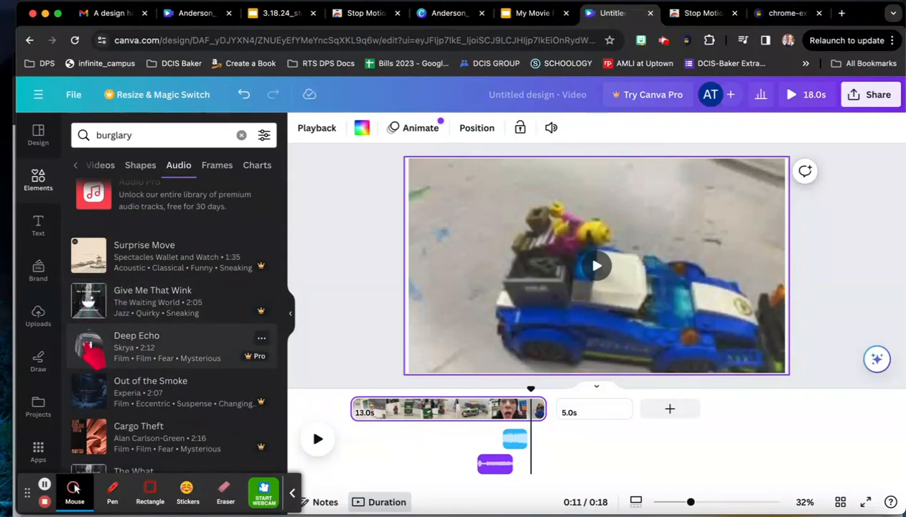
click(89, 345)
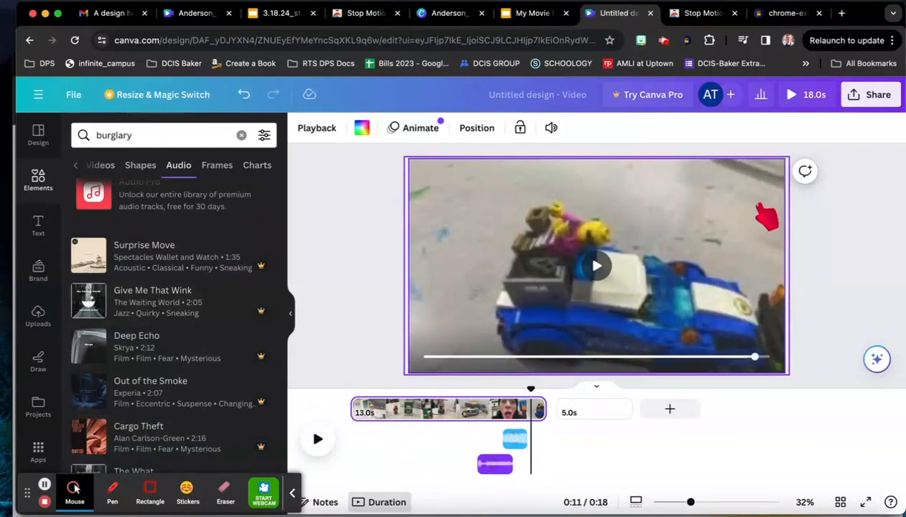
Create a public view link for the video design and copy it
click(869, 104)
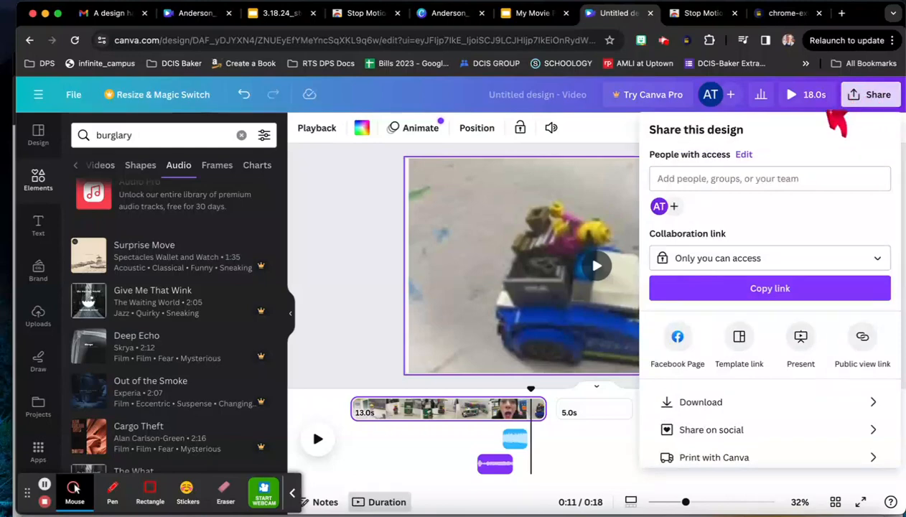
click(864, 338)
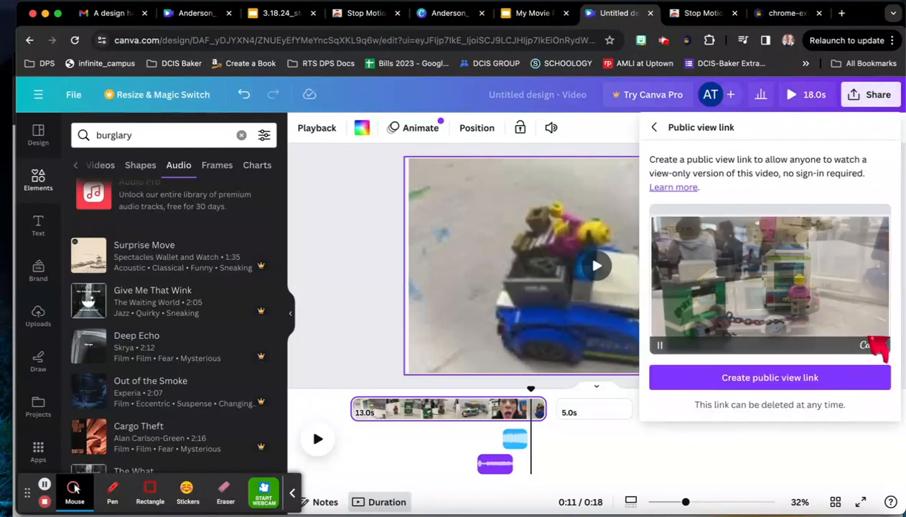
click(802, 383)
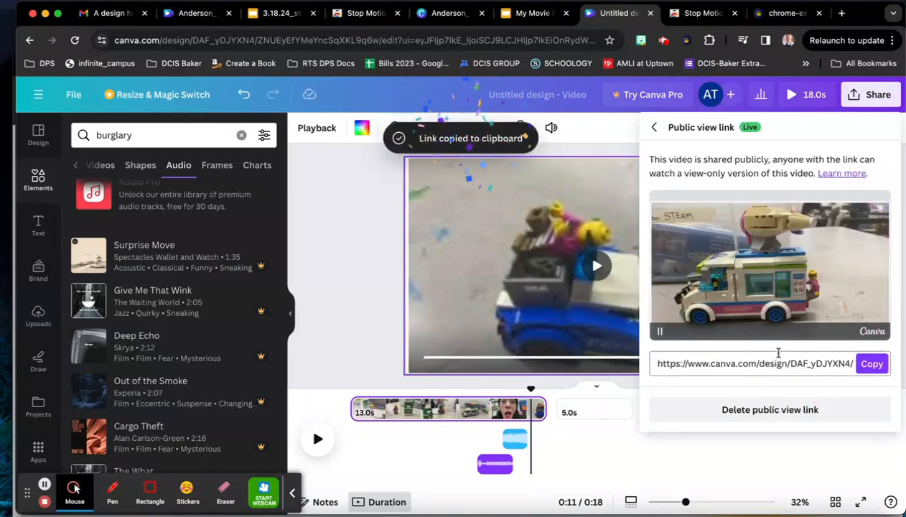
click(872, 364)
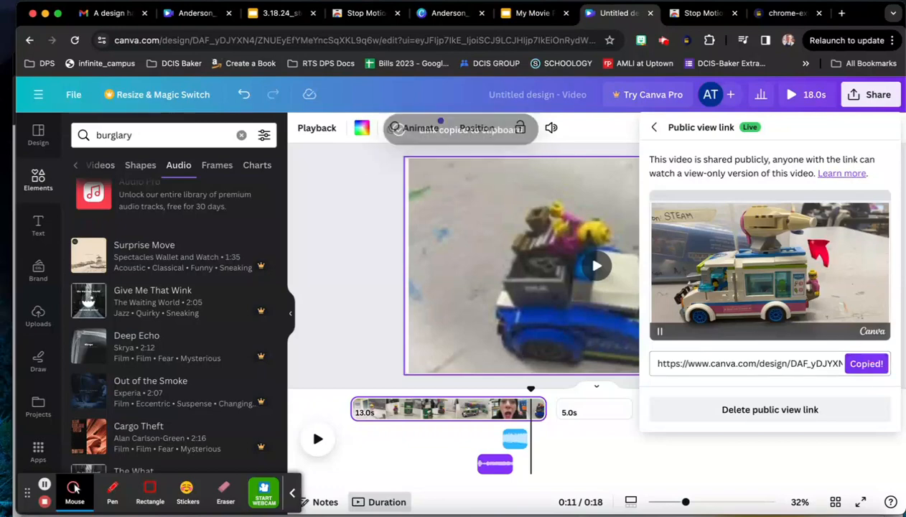
Switch to the Google Slides presentation and replace the placeholder "text" on slide 1 with the copied Canva link
click(528, 14)
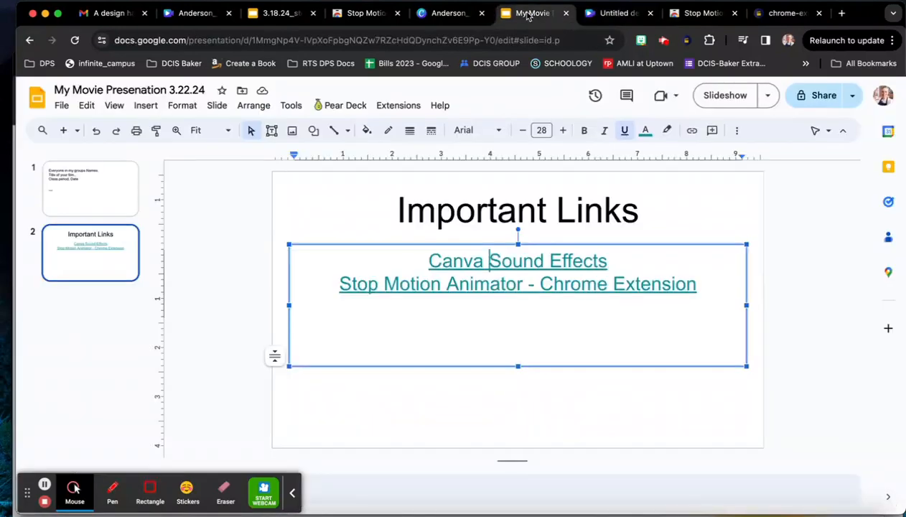
click(112, 201)
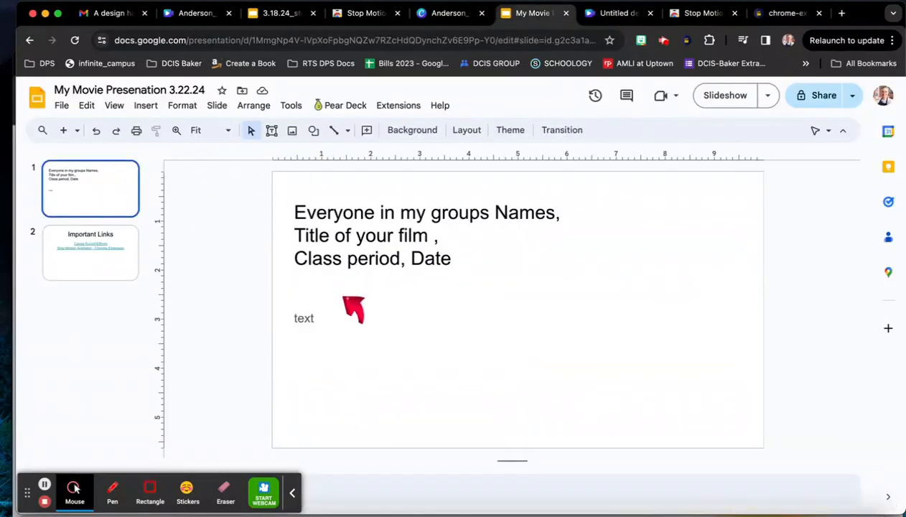
click(335, 319)
drag(316, 321, 300, 316)
key(ctrl+z)
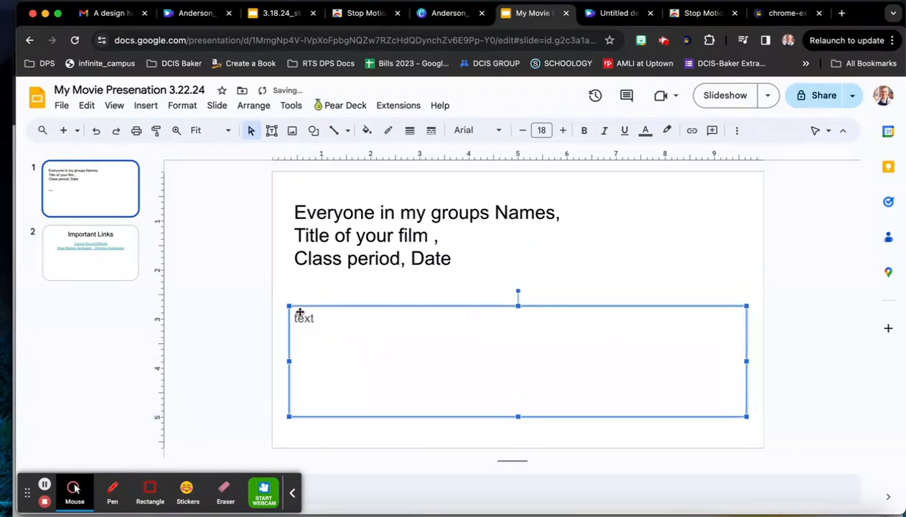
click(316, 319)
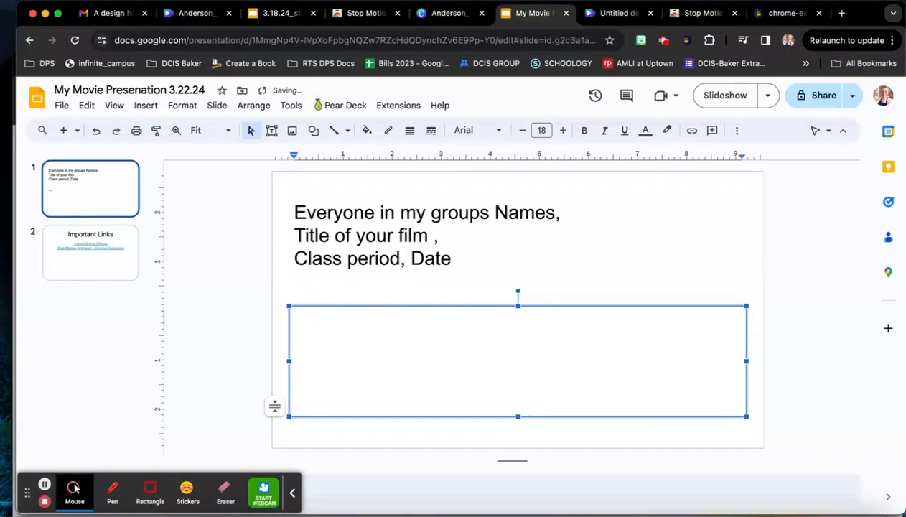
right_click(330, 319)
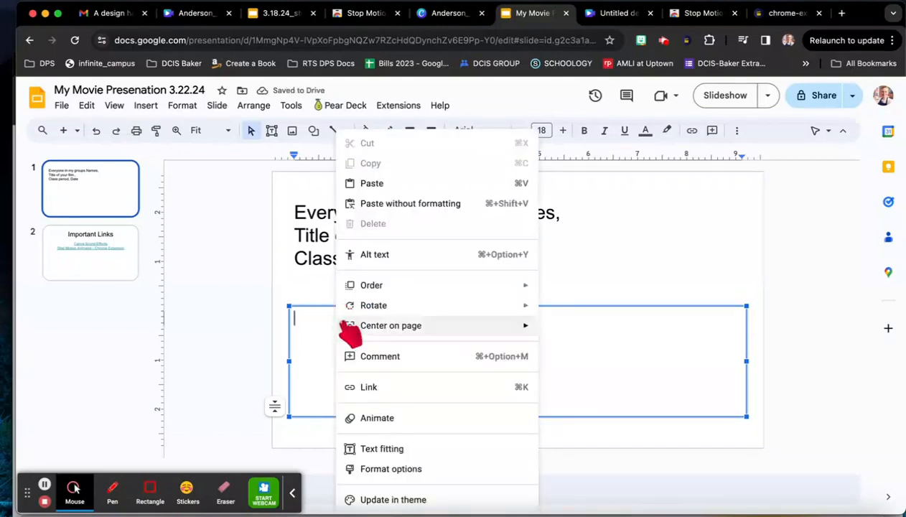
click(372, 184)
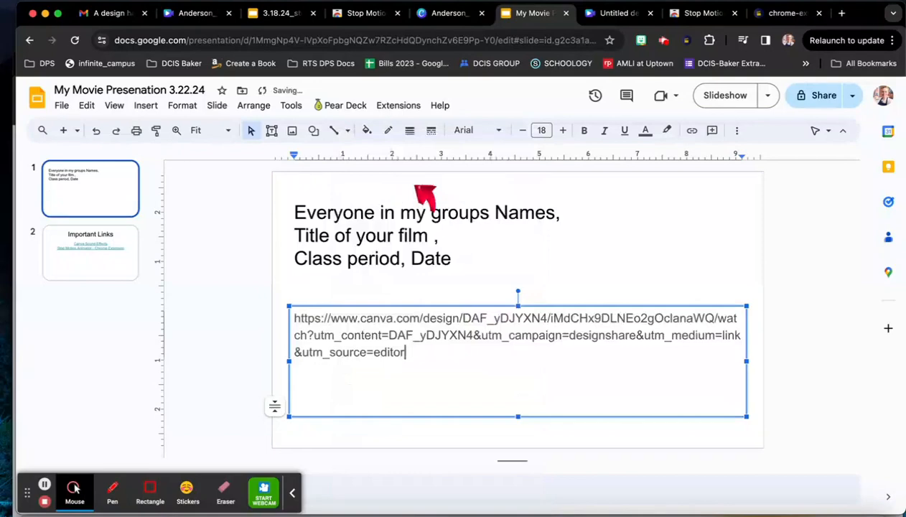
Turn the pasted Canva URL on slide 1 into a clickable hyperlink
drag(408, 351, 294, 306)
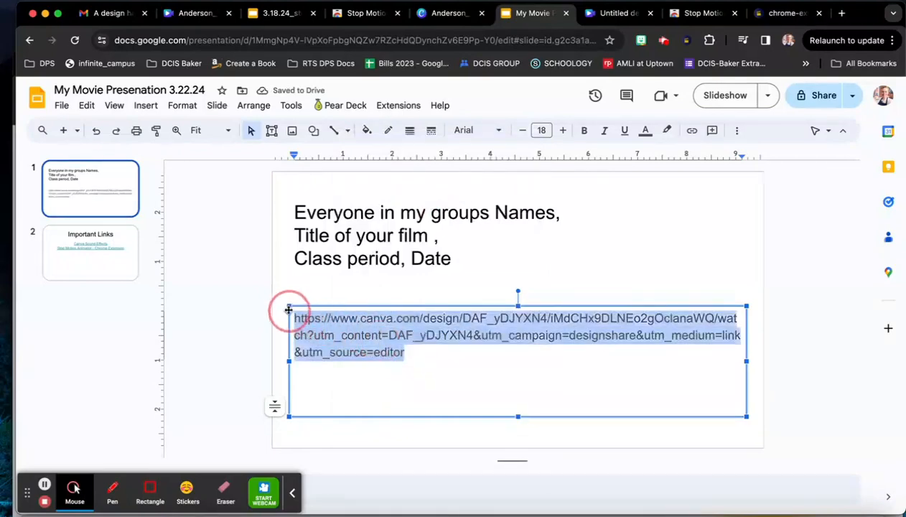
click(145, 106)
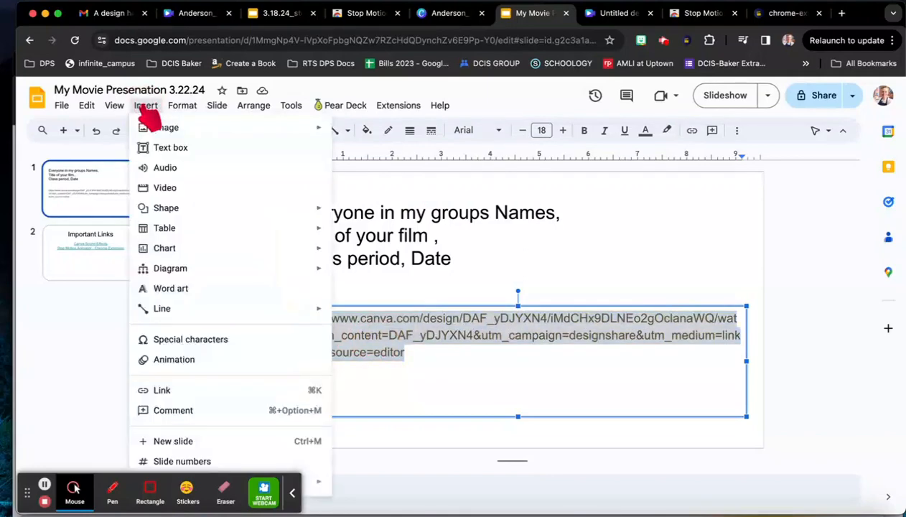
click(204, 392)
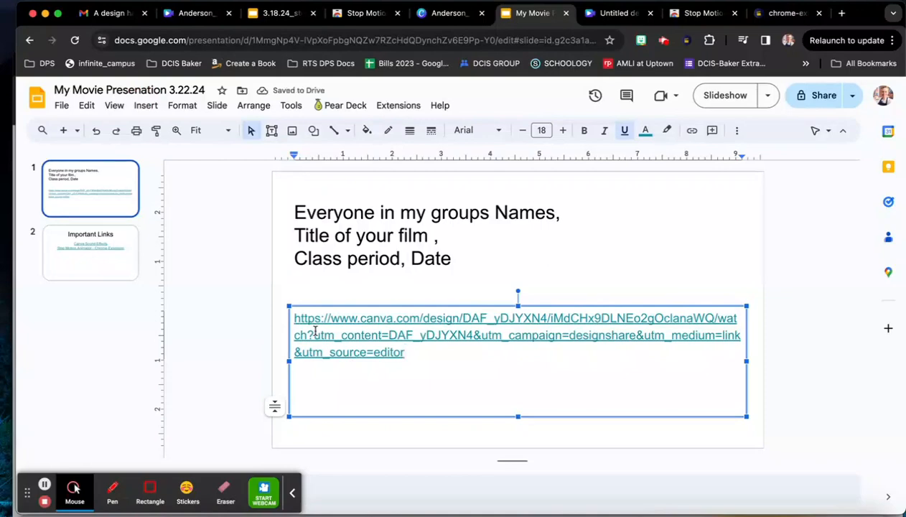
Rewatch the finished example movie on its Canva public view page, and return to the Google Slides presentation
click(453, 15)
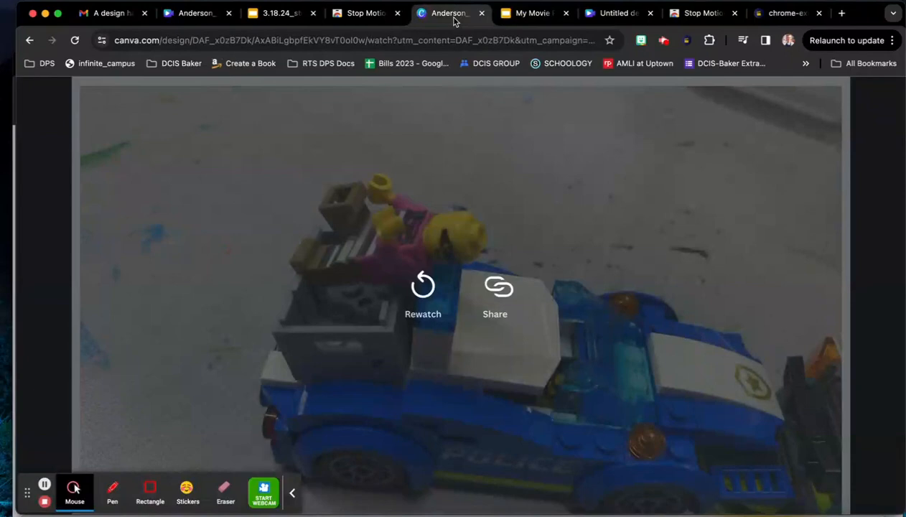
click(430, 301)
click(528, 13)
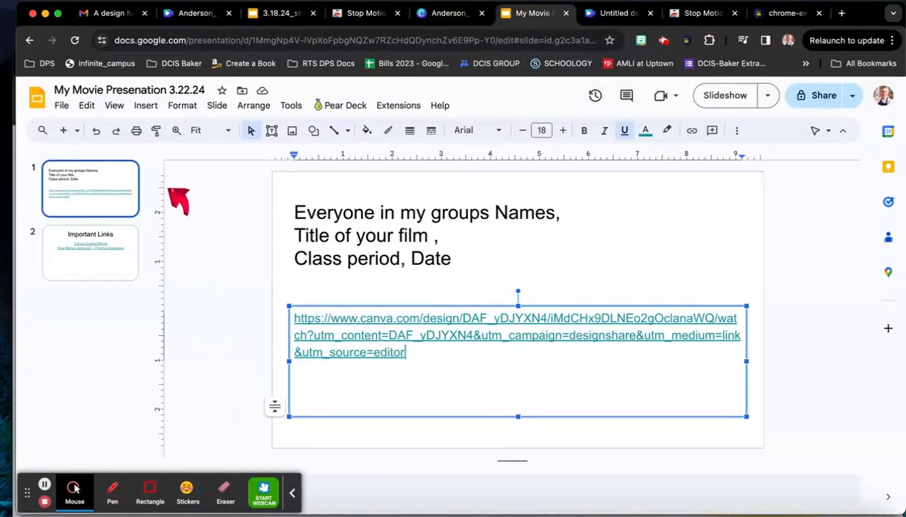